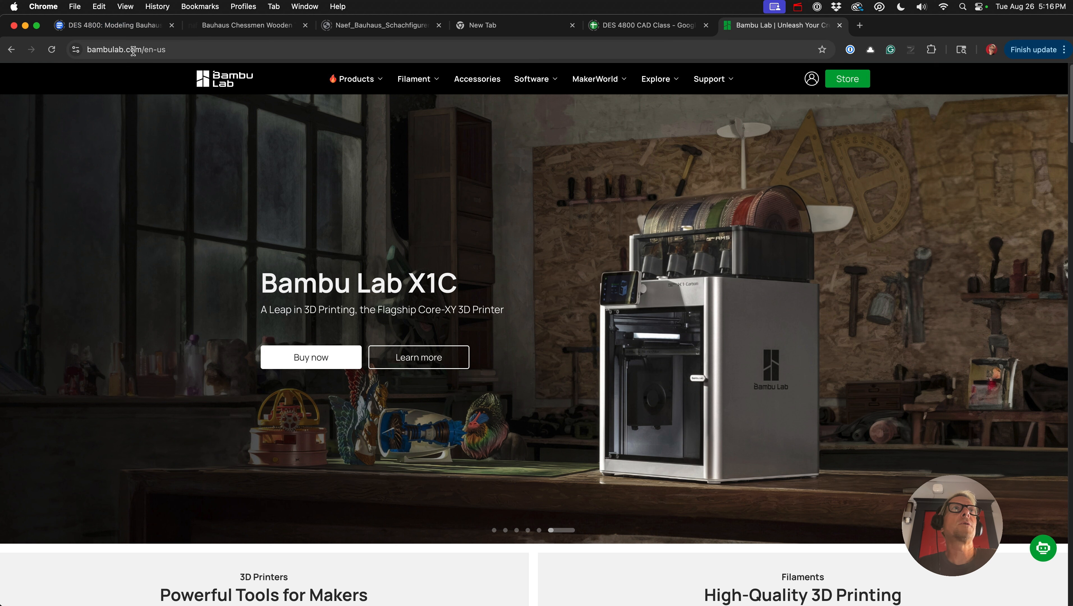
pyautogui.tripleClick(121, 49)
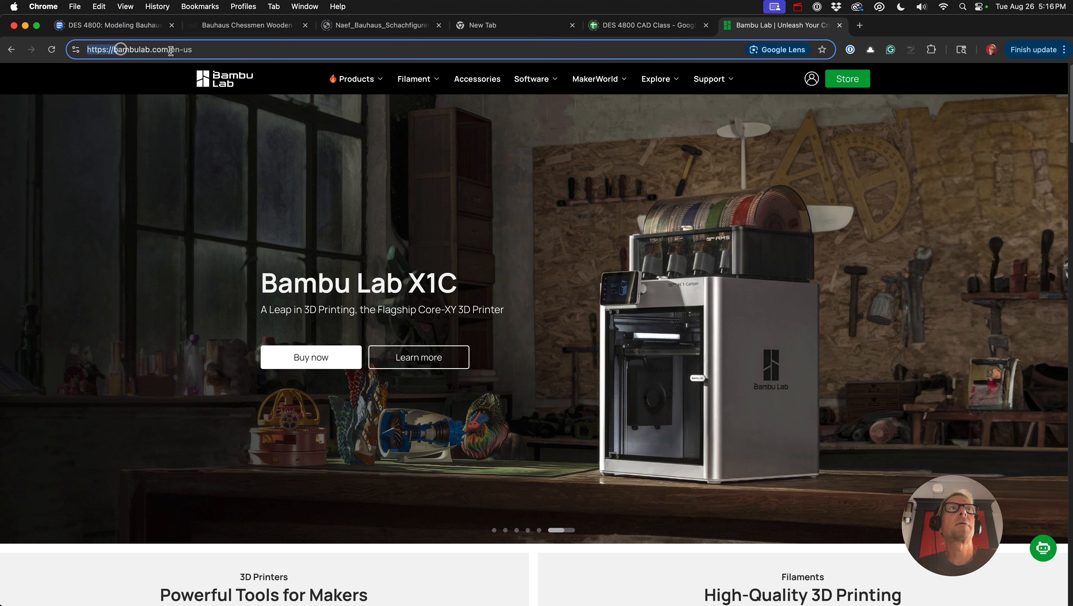
pyautogui.click(248, 44)
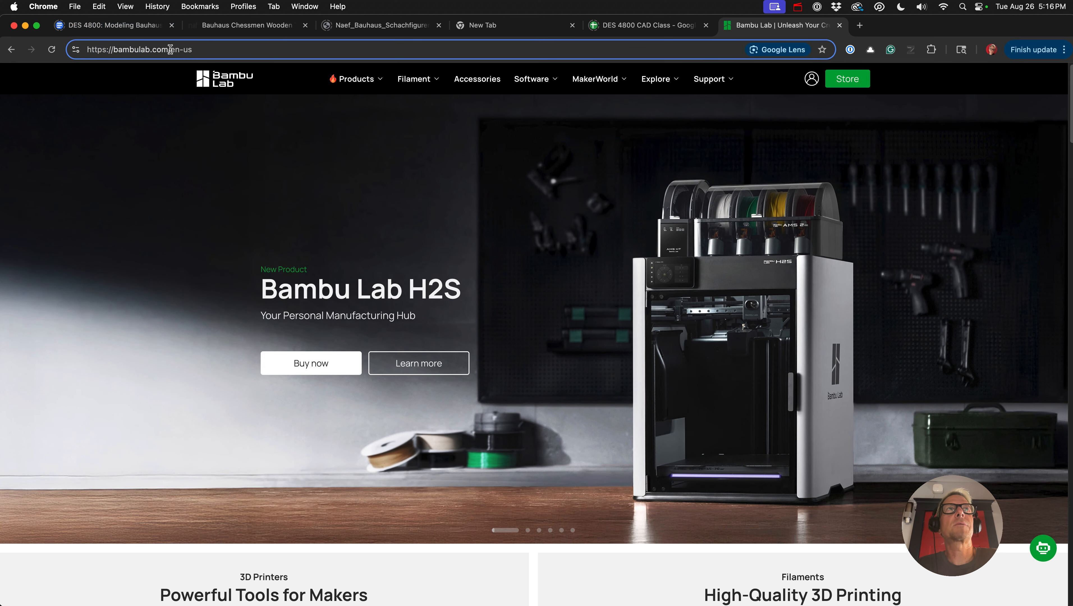
pyautogui.moveTo(170, 49); pyautogui.dragTo(198, 49)
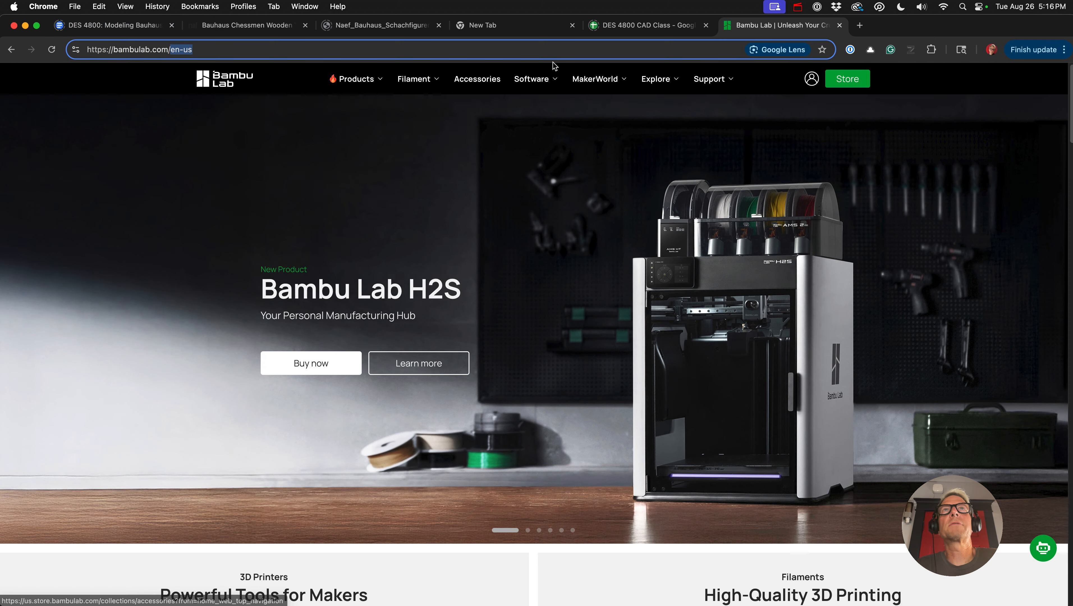
# - Go to the Bambu Studio software page on the Bambu Lab site and download the Mac version
pyautogui.moveTo(525, 85)
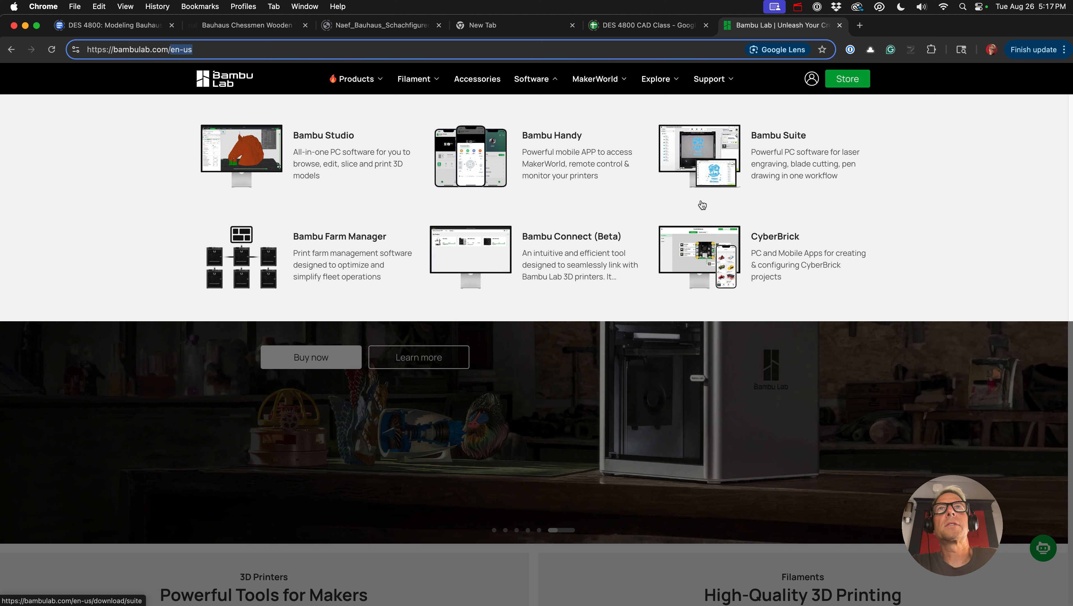
pyautogui.click(215, 160)
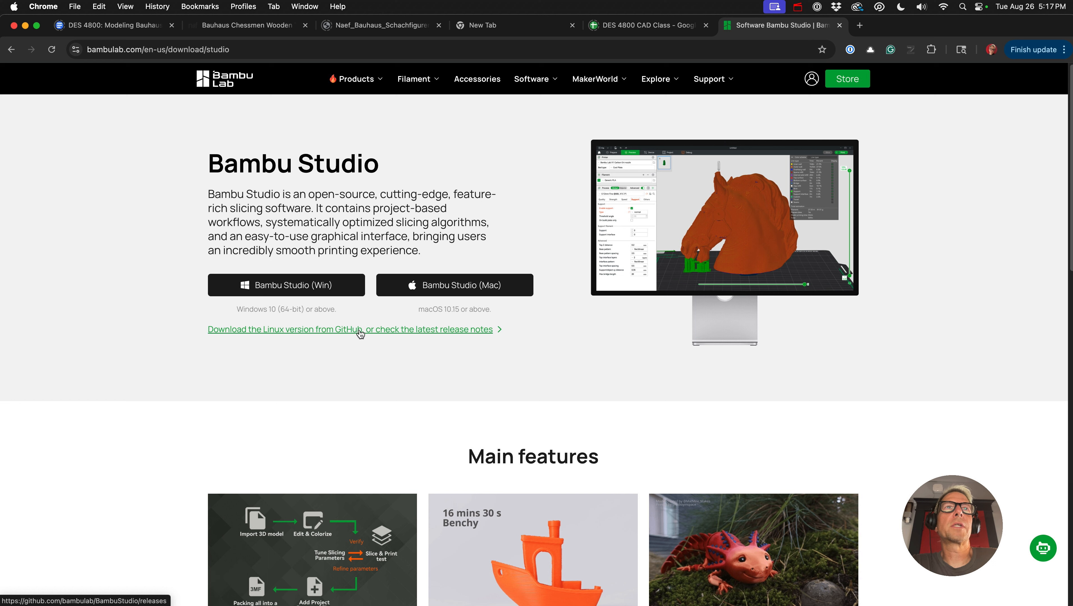
pyautogui.click(241, 469)
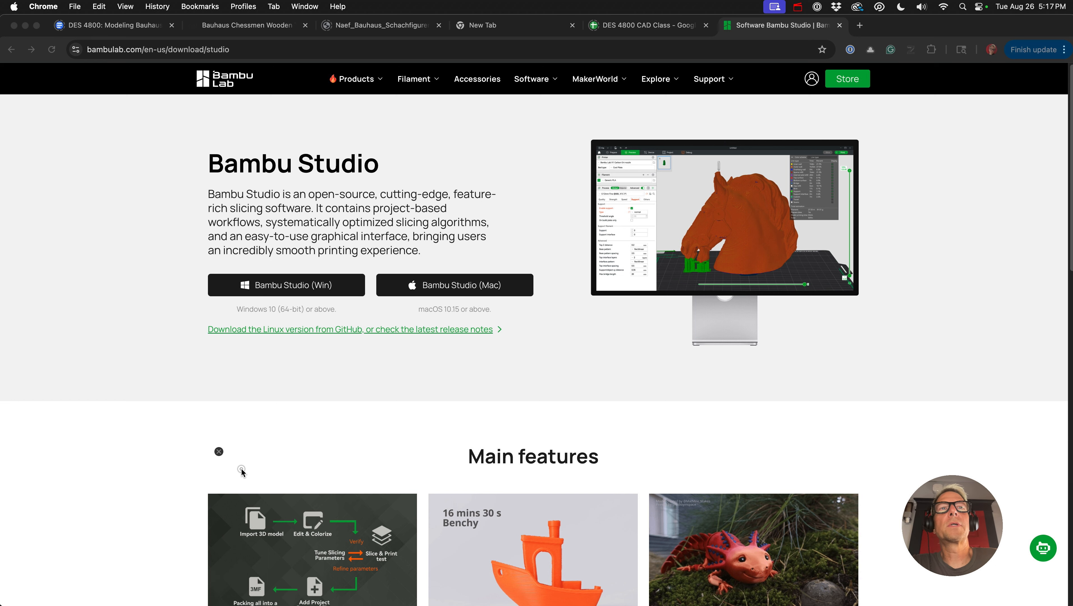
pyautogui.click(463, 282)
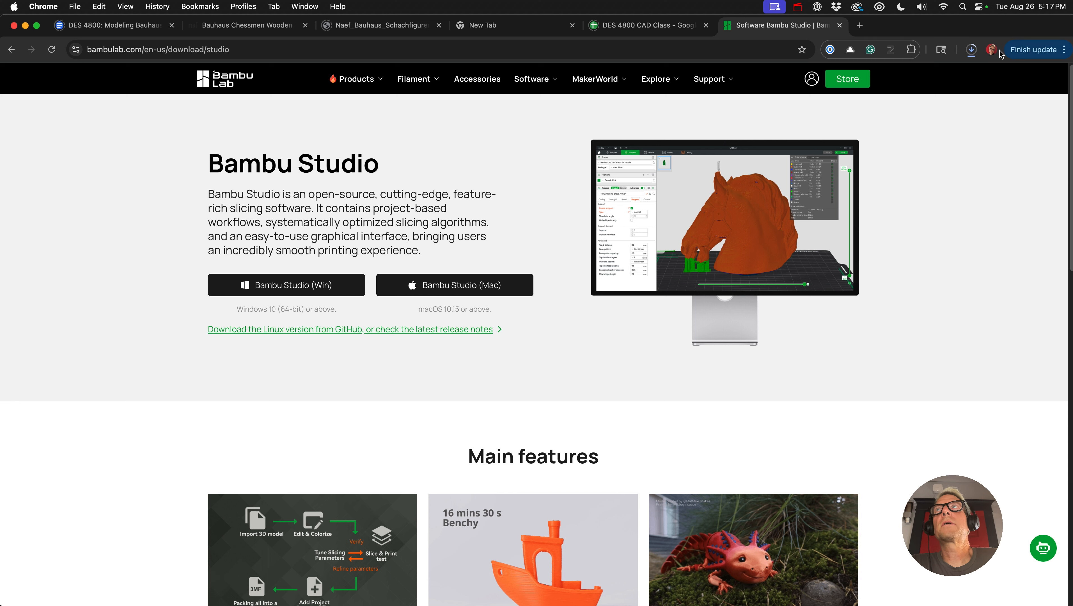
# - Open the downloaded Bambu Studio disk image and copy BambuStudio.app into the Applications folder
pyautogui.click(975, 50)
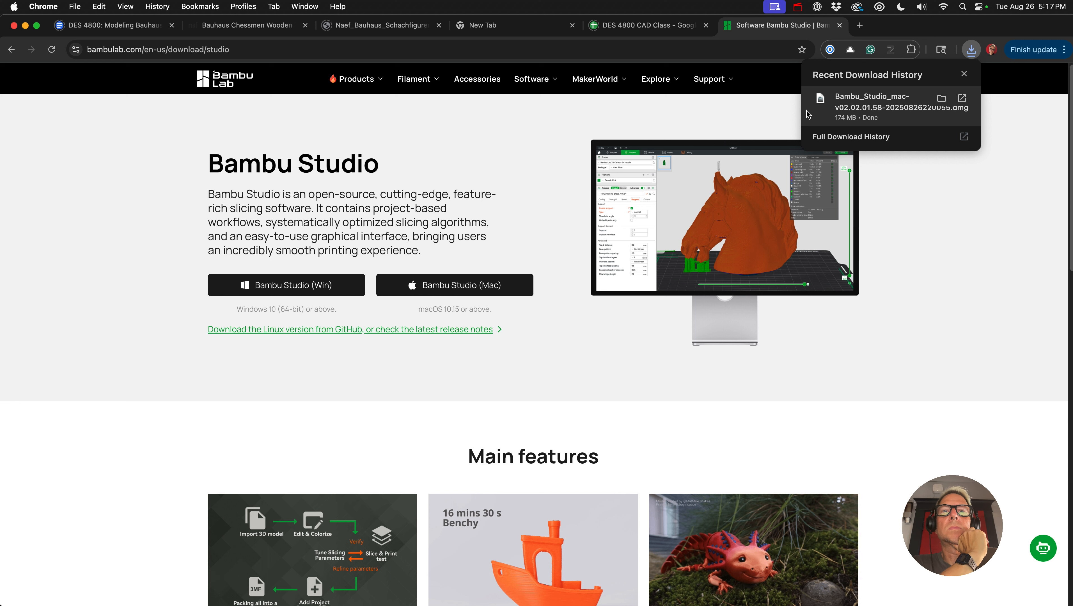
pyautogui.click(841, 106)
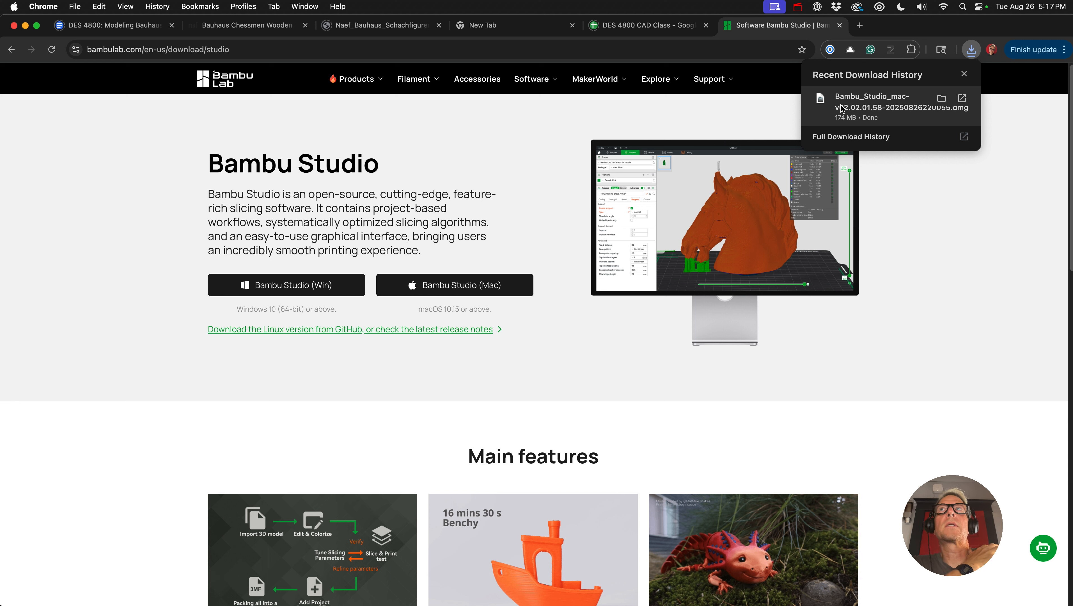
pyautogui.moveTo(246, 303); pyautogui.dragTo(351, 301)
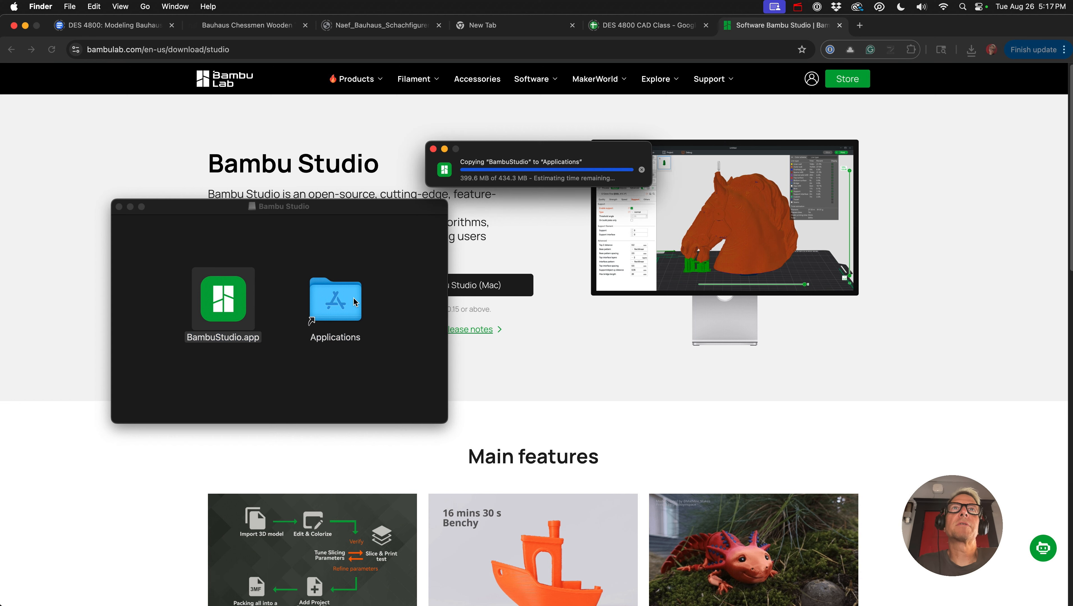
# - Launch BambuStudio.app from the Applications folder, approving the internet-download check, and close the installer window
pyautogui.doubleClick(350, 302)
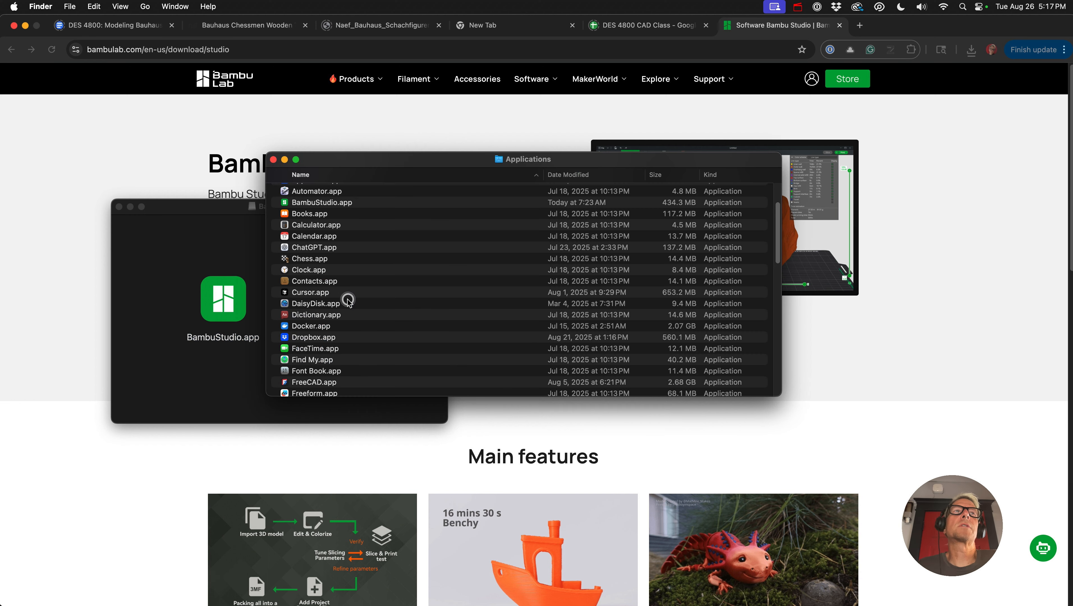
pyautogui.click(340, 282)
pyautogui.press('b')
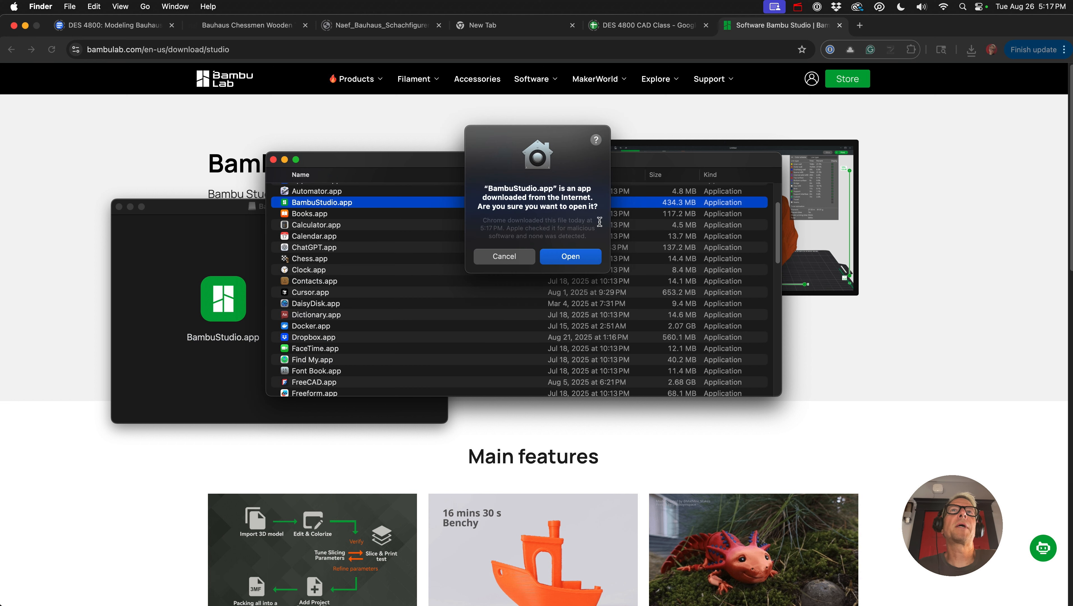
pyautogui.click(571, 257)
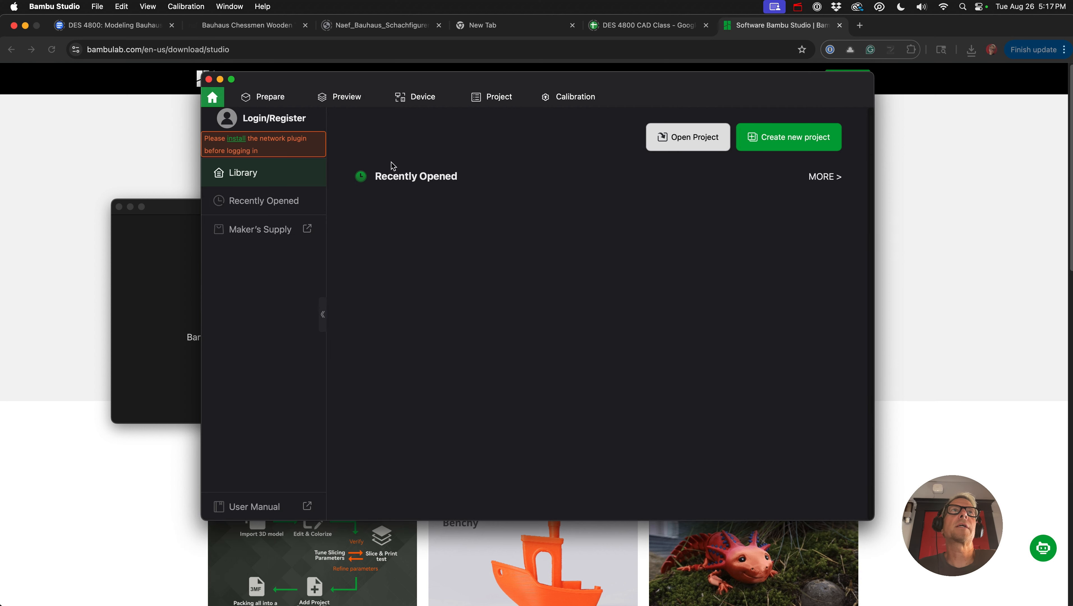
pyautogui.click(120, 207)
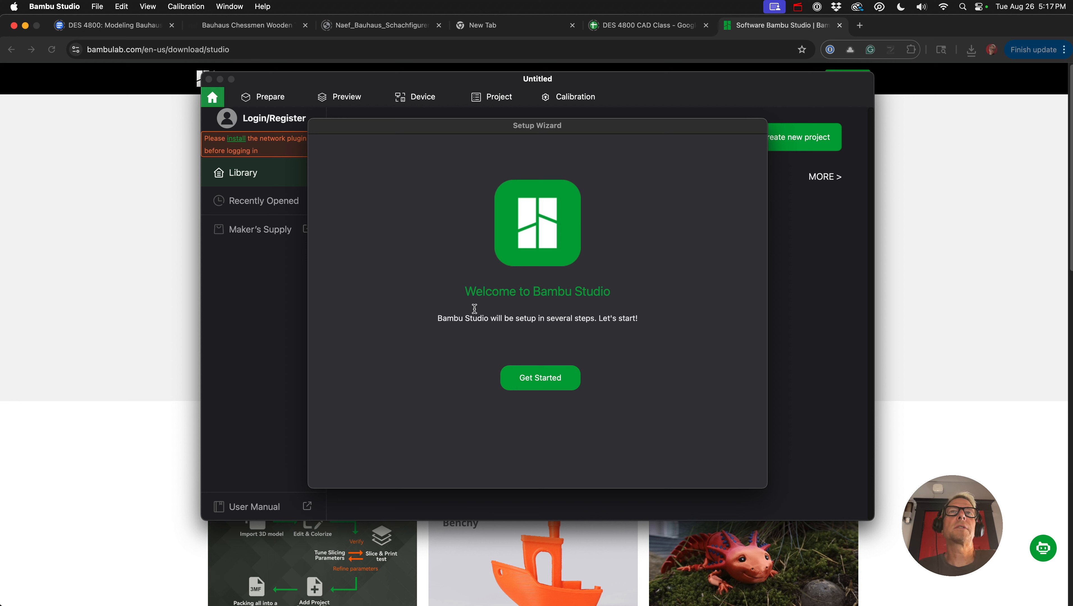
# - In the setup wizard, choose North America as the login region and join the Customer Experience Improvement Program
pyautogui.click(545, 378)
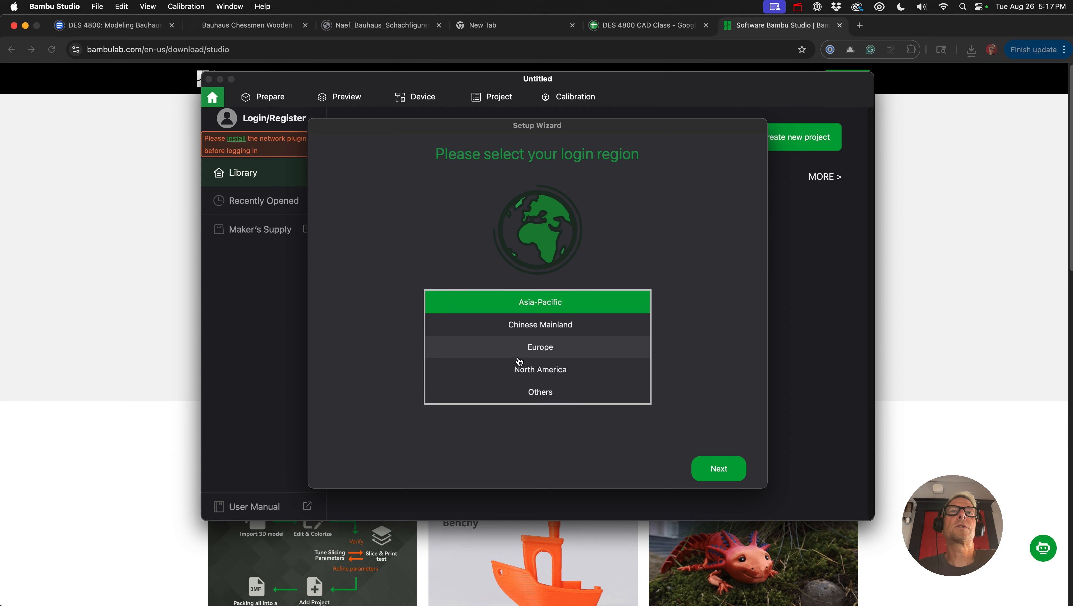
pyautogui.click(520, 368)
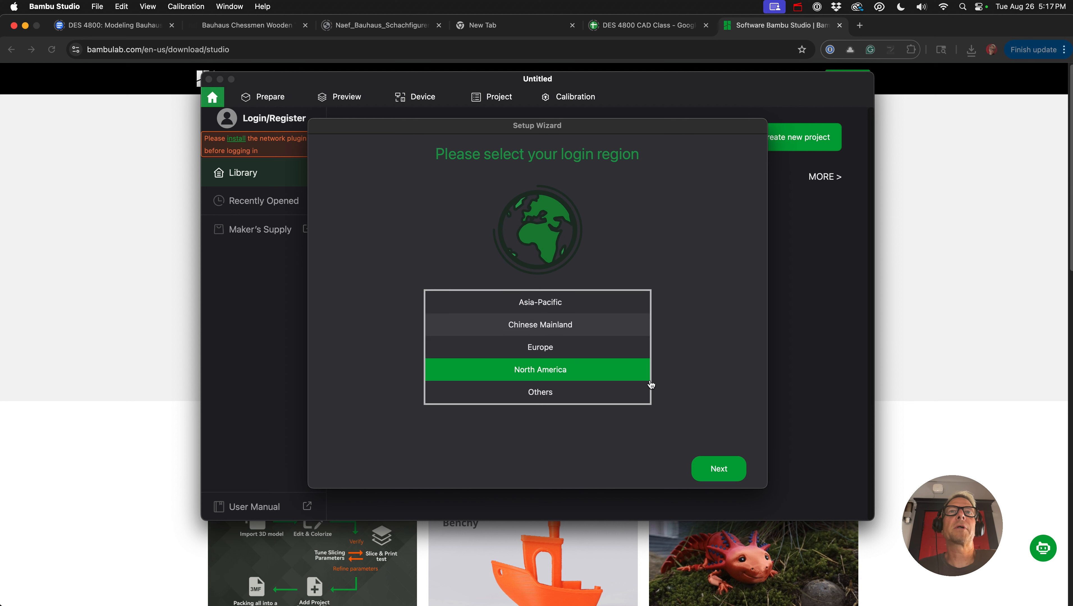
pyautogui.click(719, 467)
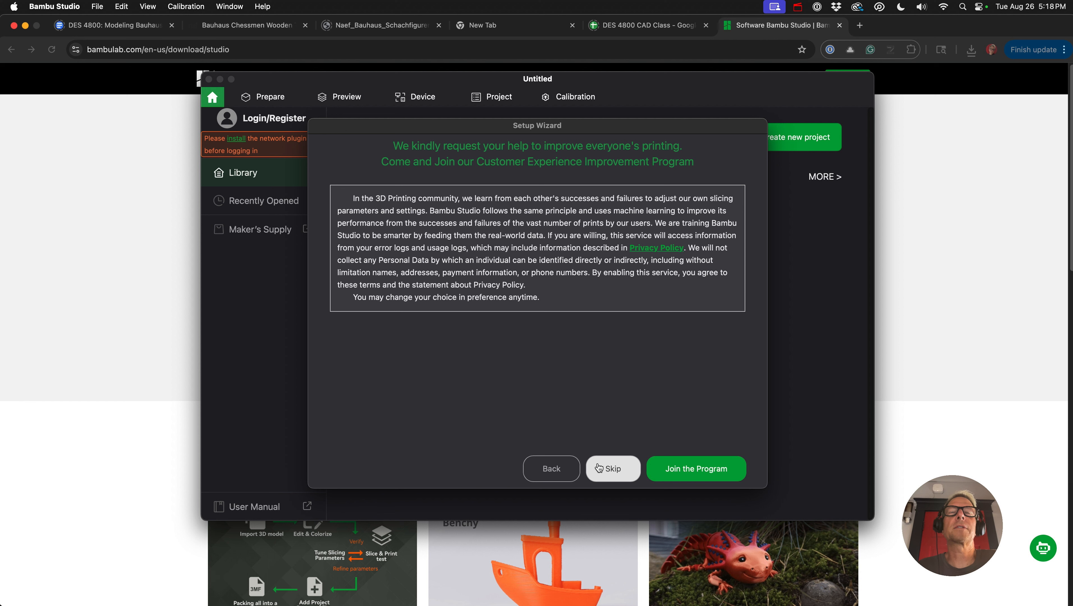
pyautogui.click(668, 470)
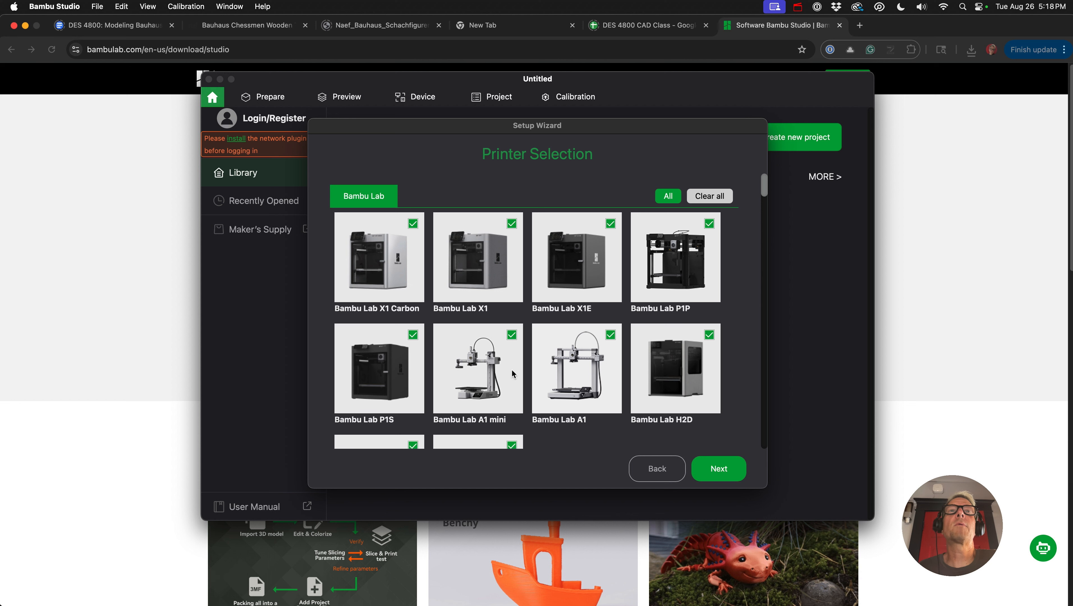
# - Review the wizard's printer list across brands and accept the preselected Bambu Lab printers
pyautogui.scroll(-3, 564, 364)
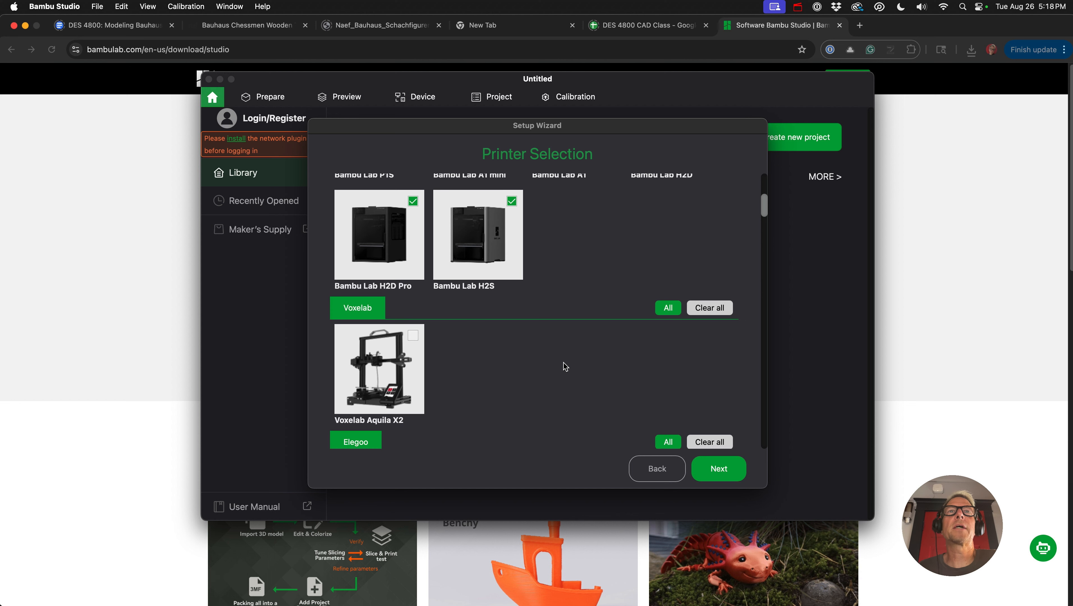
pyautogui.scroll(3, 530, 254)
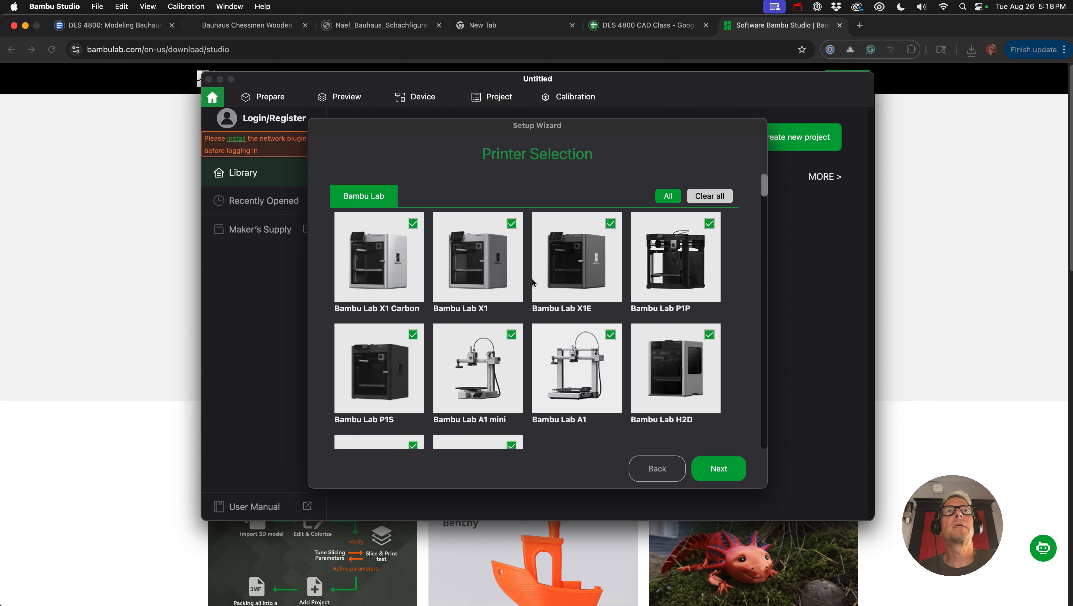
pyautogui.scroll(-5, 532, 279)
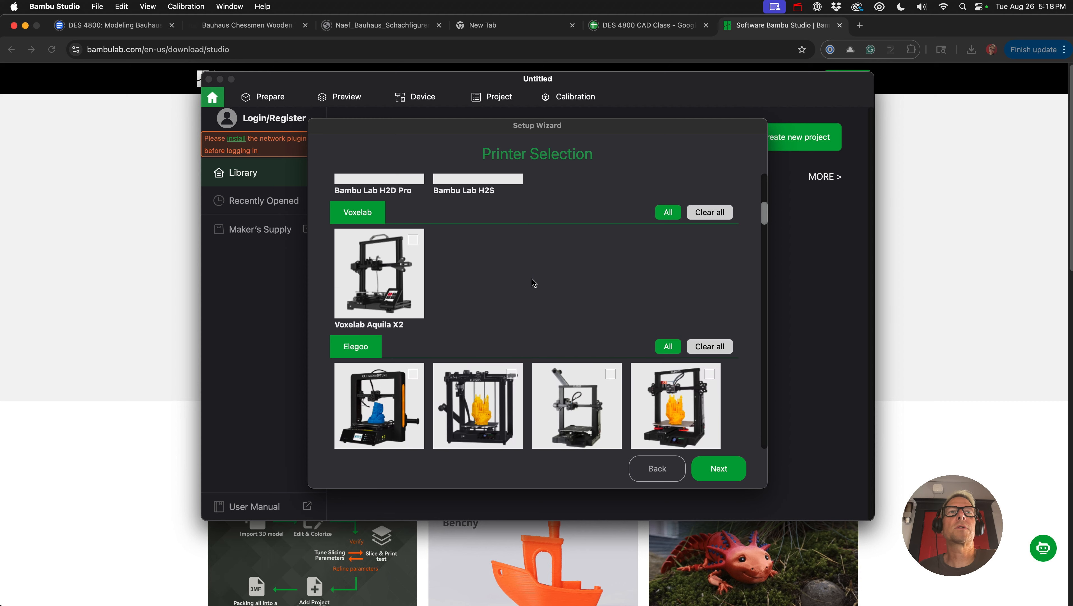
pyautogui.scroll(5, 539, 306)
pyautogui.scroll(-6, 566, 340)
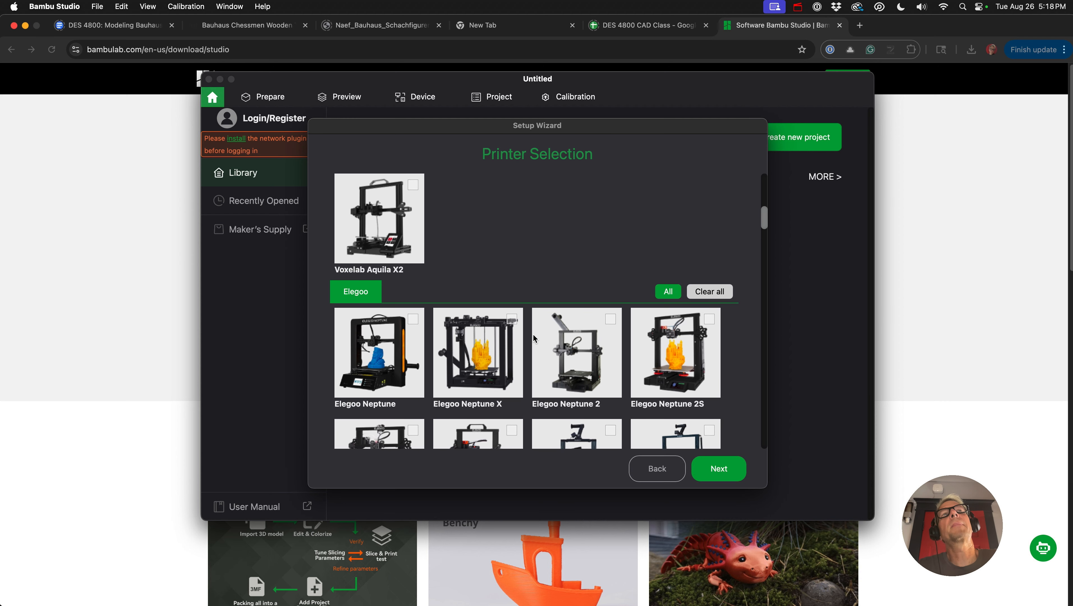
pyautogui.scroll(-10, 533, 334)
pyautogui.scroll(-10, 537, 340)
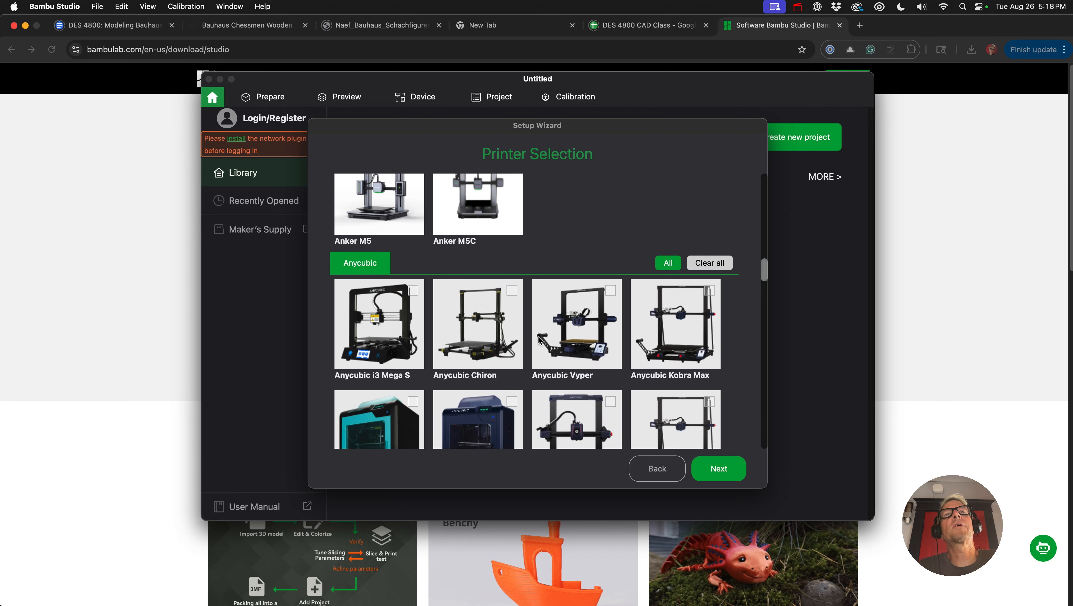
pyautogui.scroll(15, 538, 337)
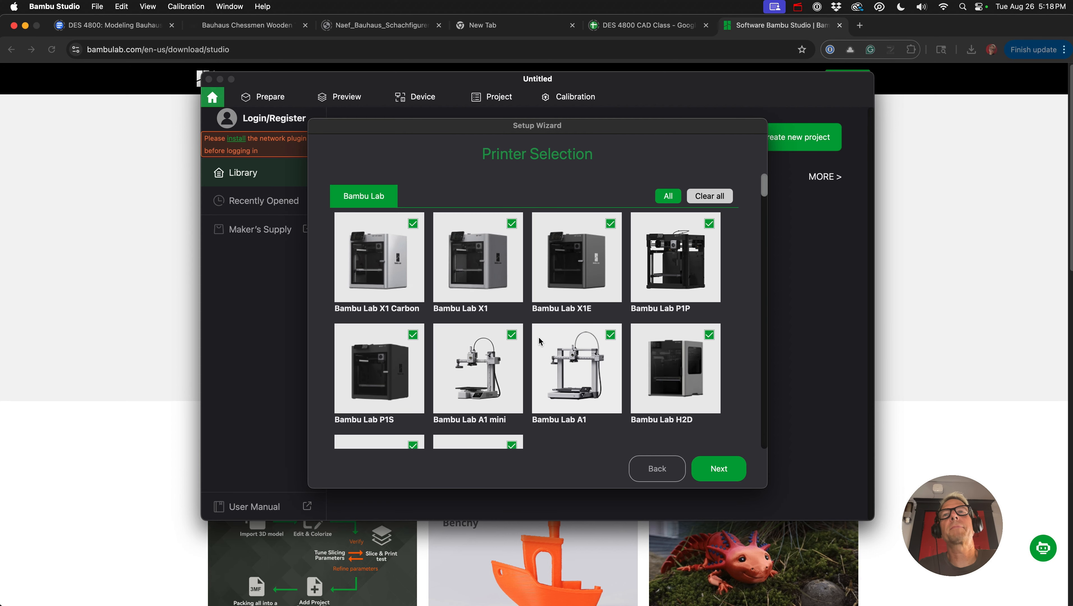
pyautogui.click(696, 471)
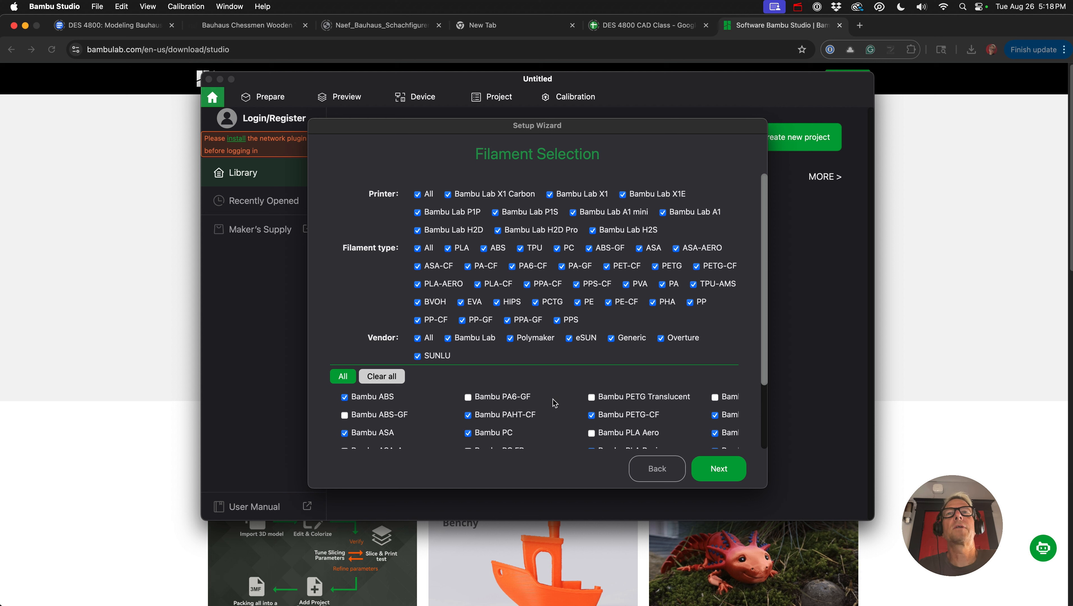
# - Review the filament selection in the setup wizard and accept the default filament choices
pyautogui.scroll(-4, 579, 393)
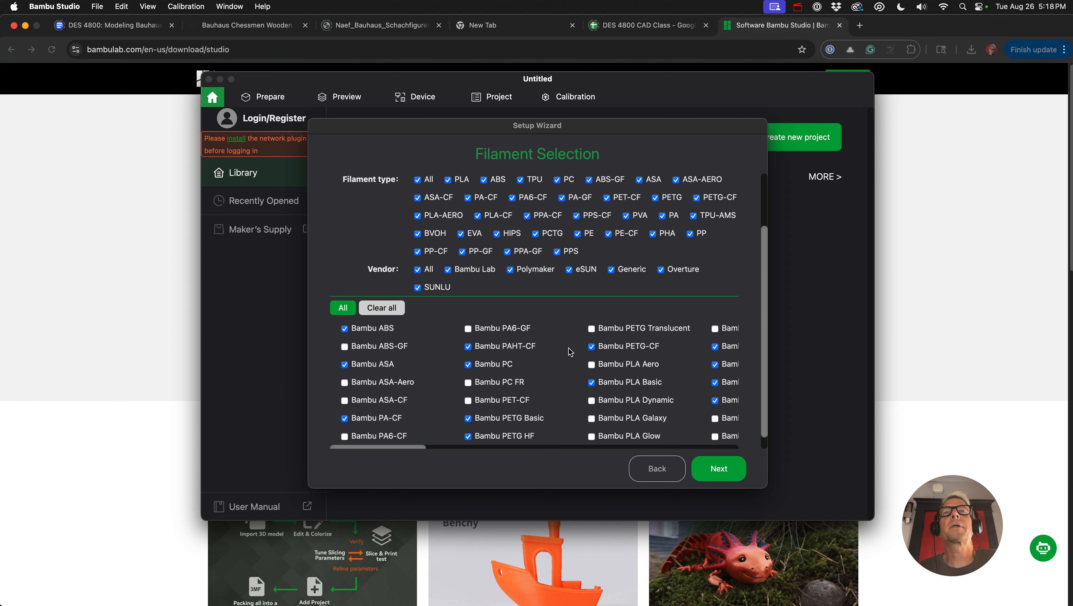
pyautogui.scroll(3, 568, 356)
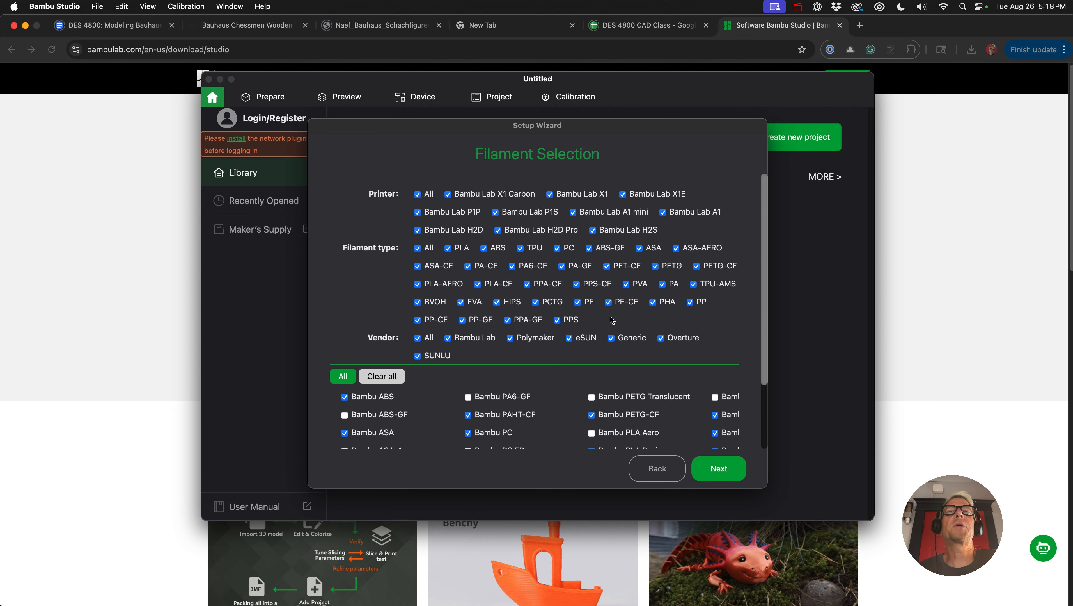
pyautogui.scroll(-1, 572, 368)
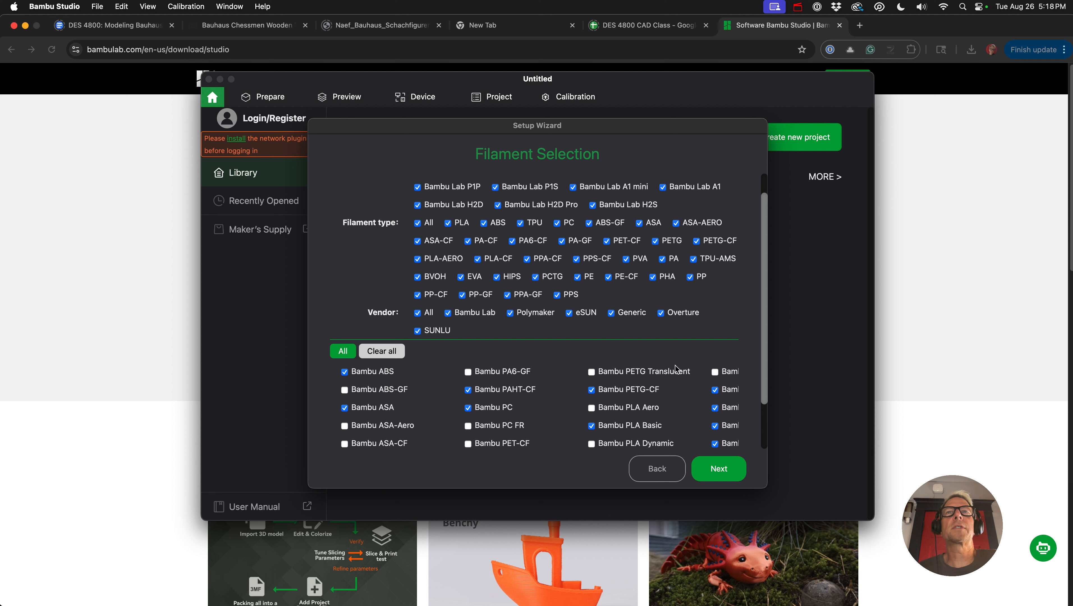
pyautogui.click(716, 466)
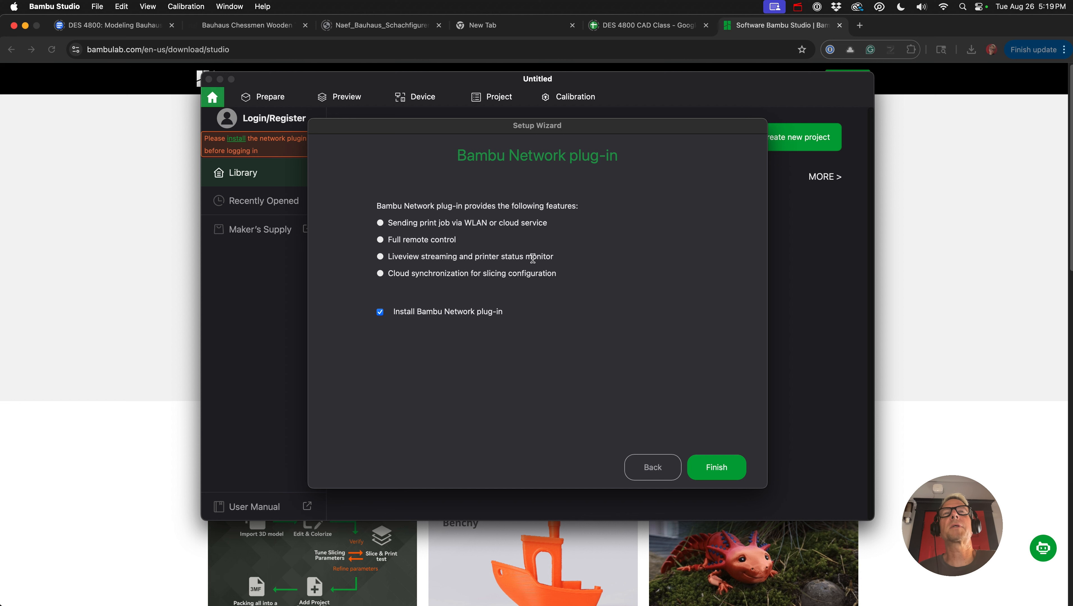
# - Finish the setup wizard with the Bambu Network plug-in installed and allow BambuStudio to find devices on local networks
pyautogui.click(701, 466)
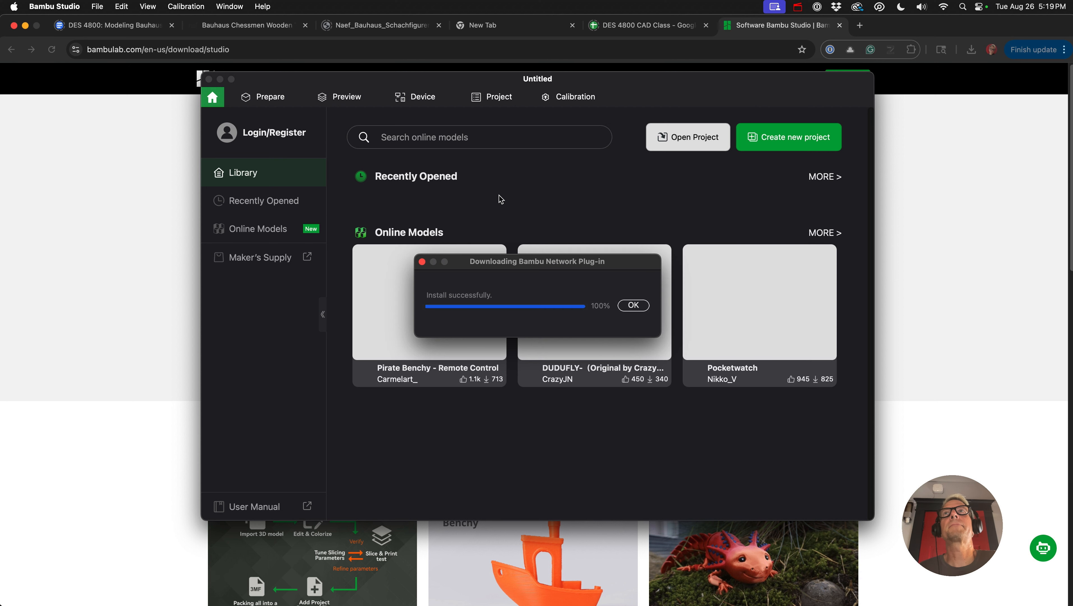
pyautogui.click(632, 305)
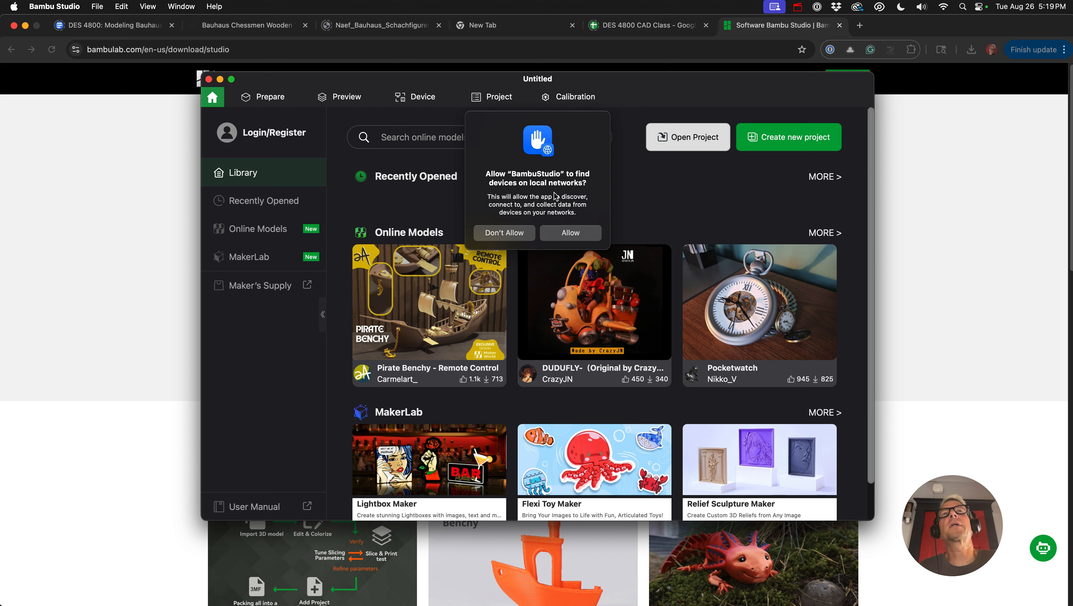
pyautogui.click(554, 229)
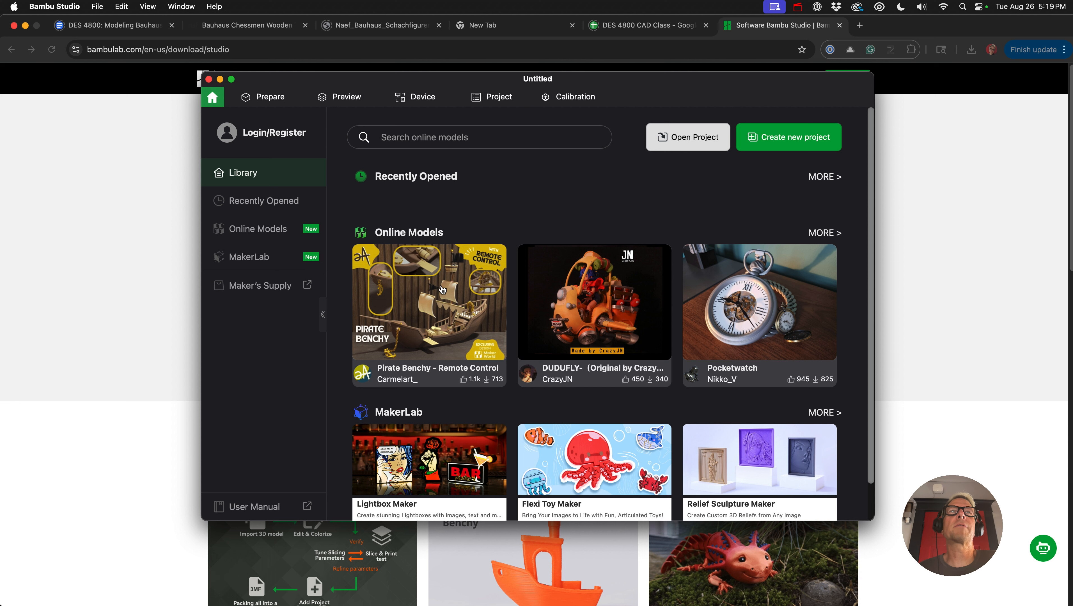
# - Turn off showing online staff-picked models on the home page in the application preferences
pyautogui.scroll(-1, 599, 283)
pyautogui.scroll(-1, 599, 282)
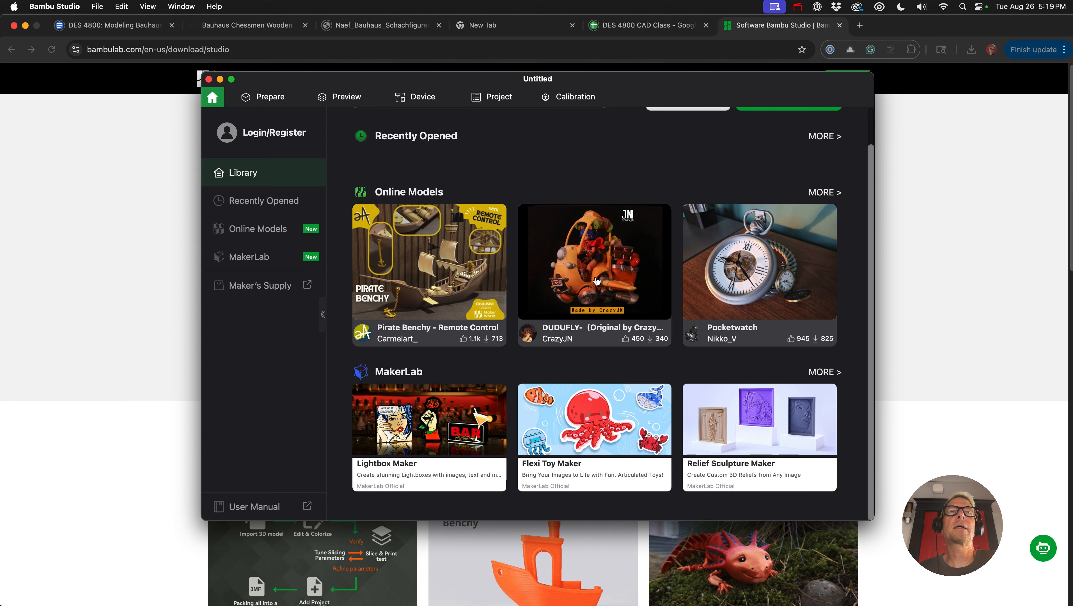
pyautogui.scroll(2, 472, 389)
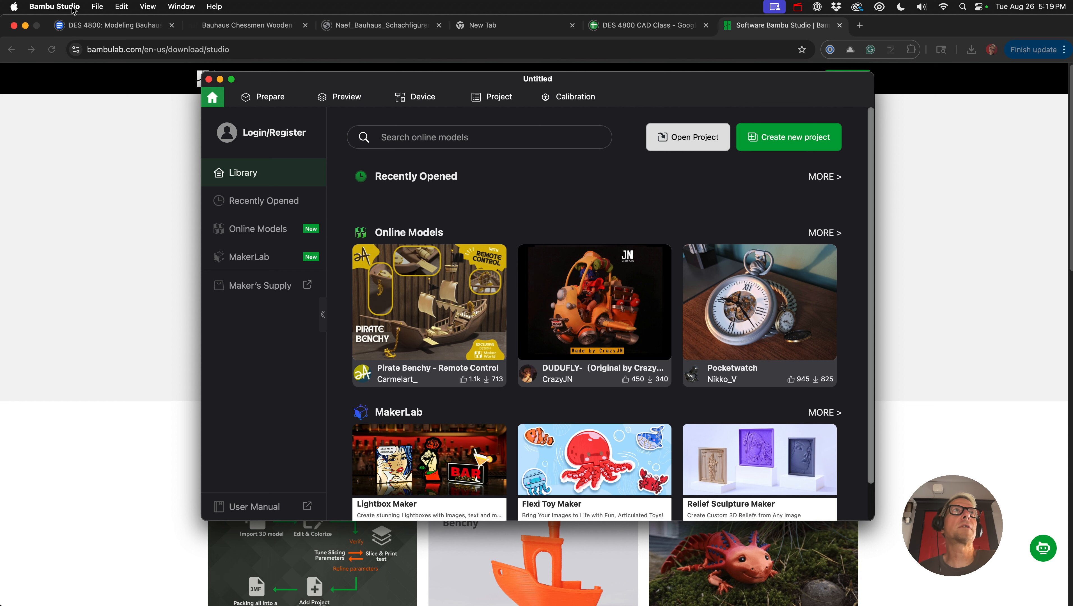
pyautogui.click(54, 6)
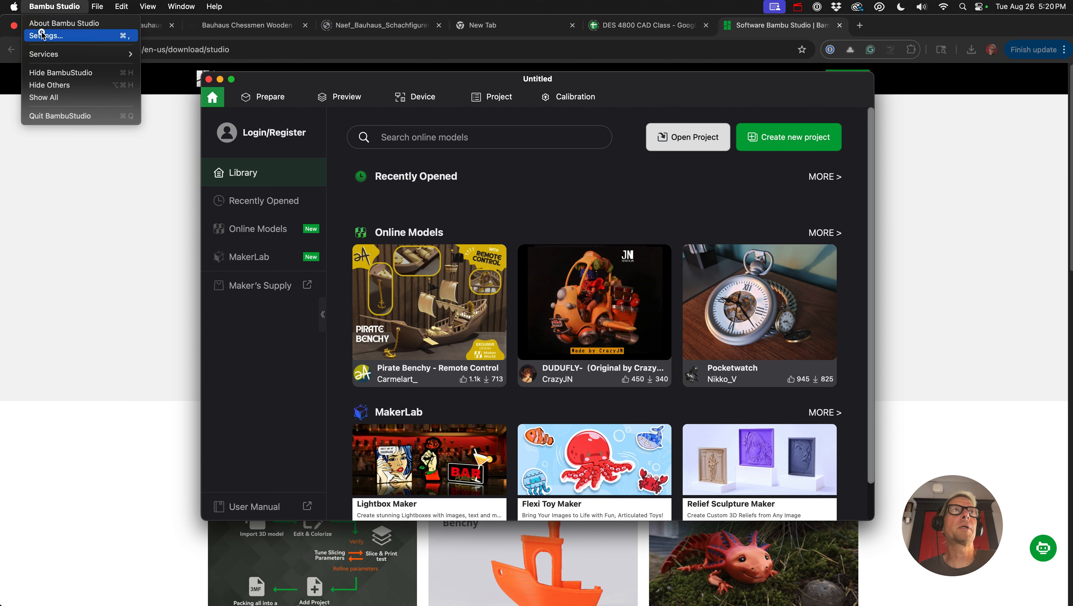
pyautogui.click(44, 36)
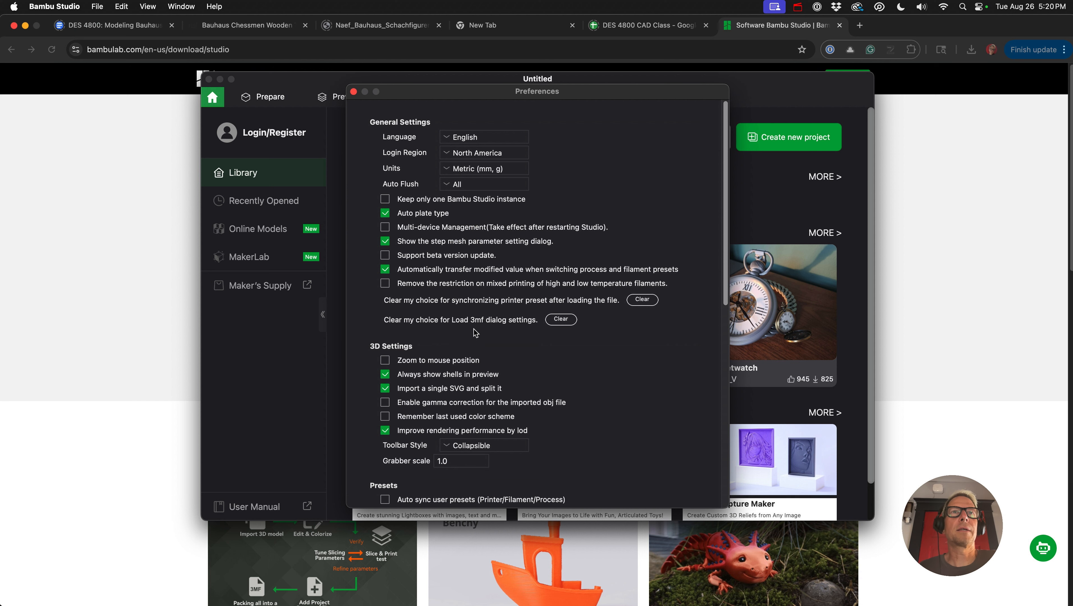
pyautogui.scroll(-5, 602, 358)
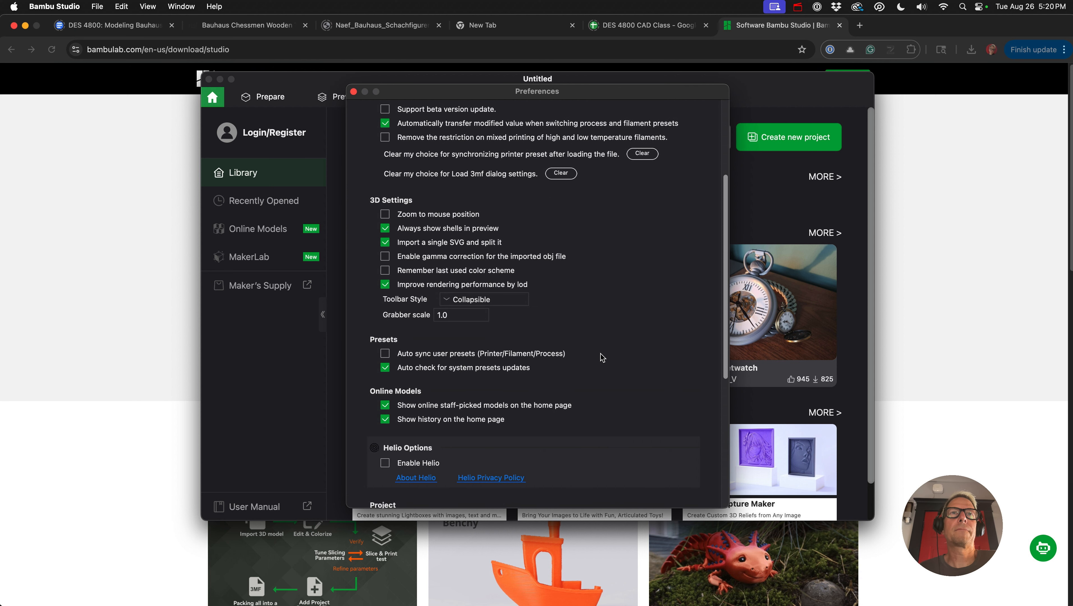
pyautogui.click(413, 406)
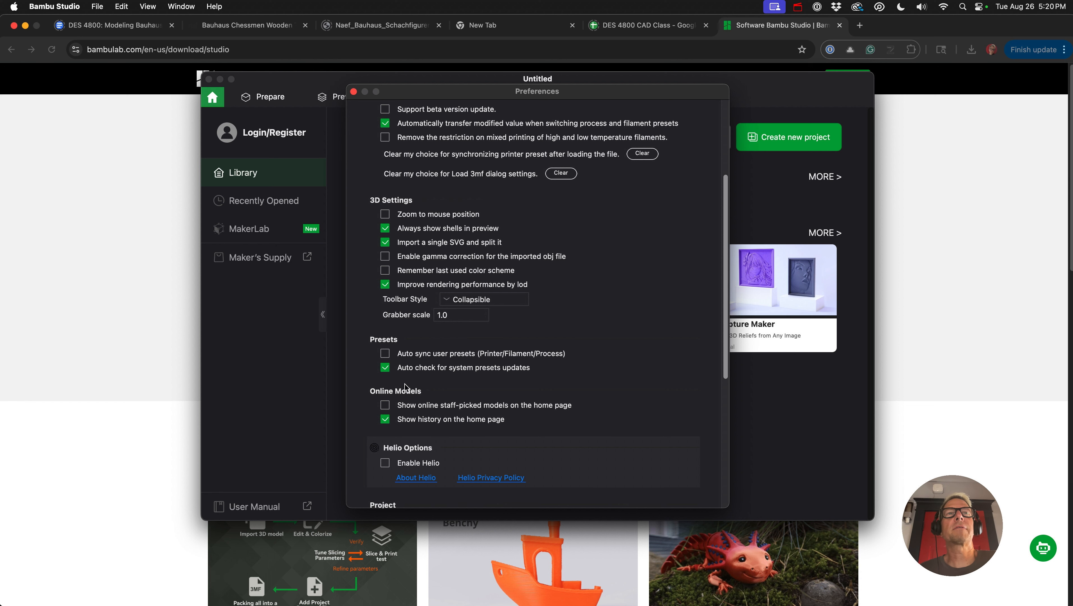
pyautogui.click(353, 91)
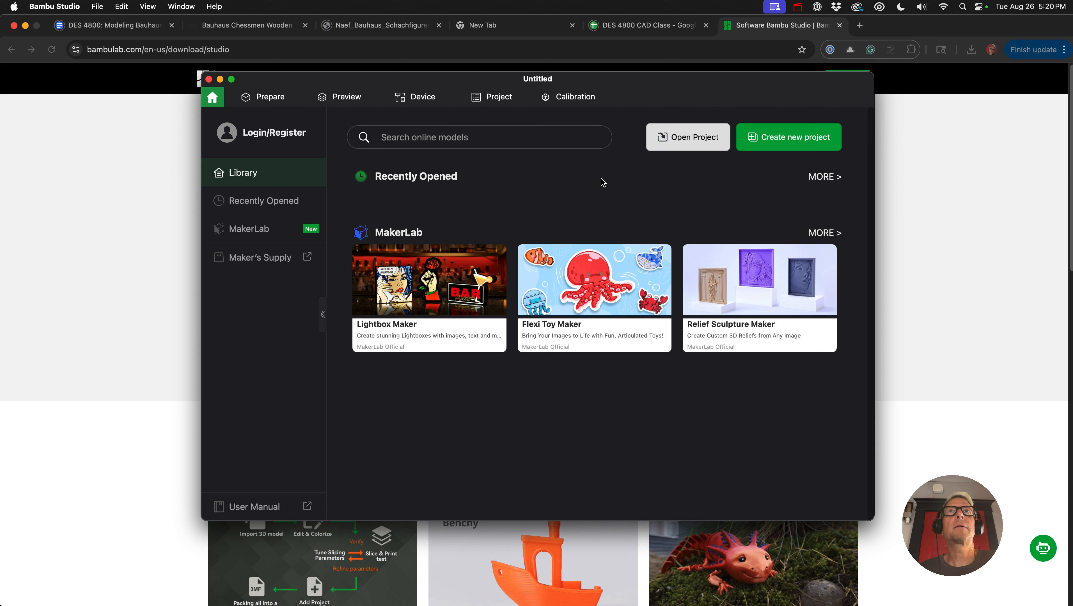
# - Start the Bambu Lab account login and opt out of the sale of personal data in its cookie settings
pyautogui.click(259, 134)
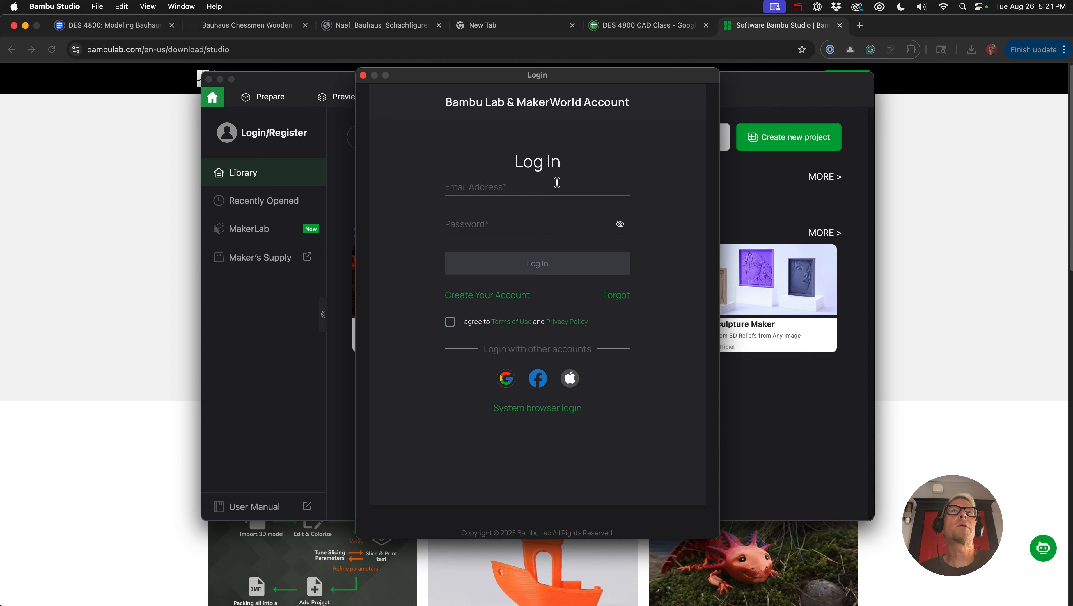
pyautogui.click(511, 191)
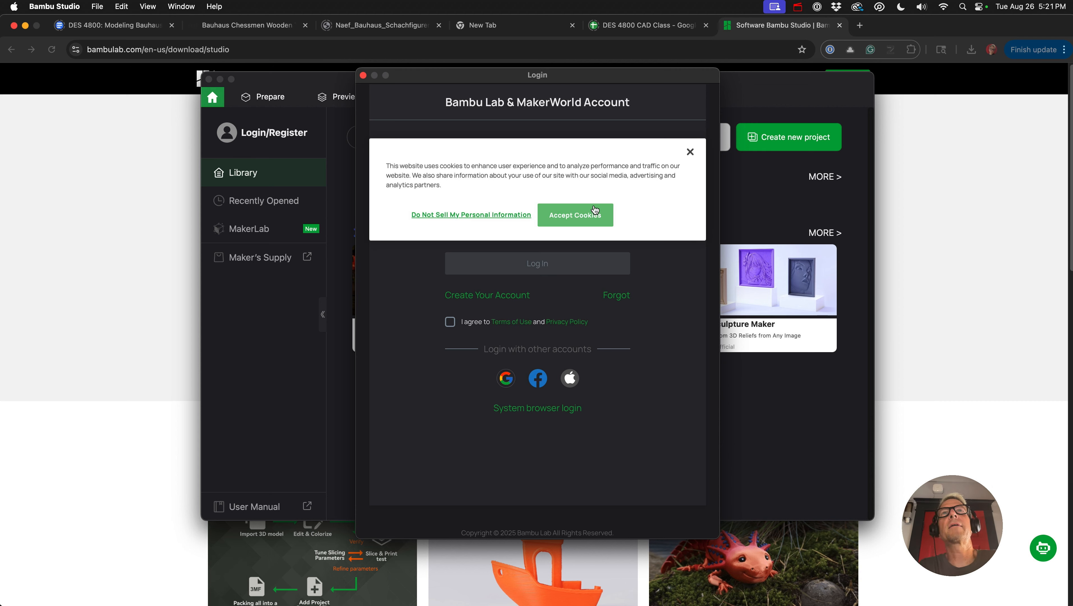
pyautogui.click(482, 216)
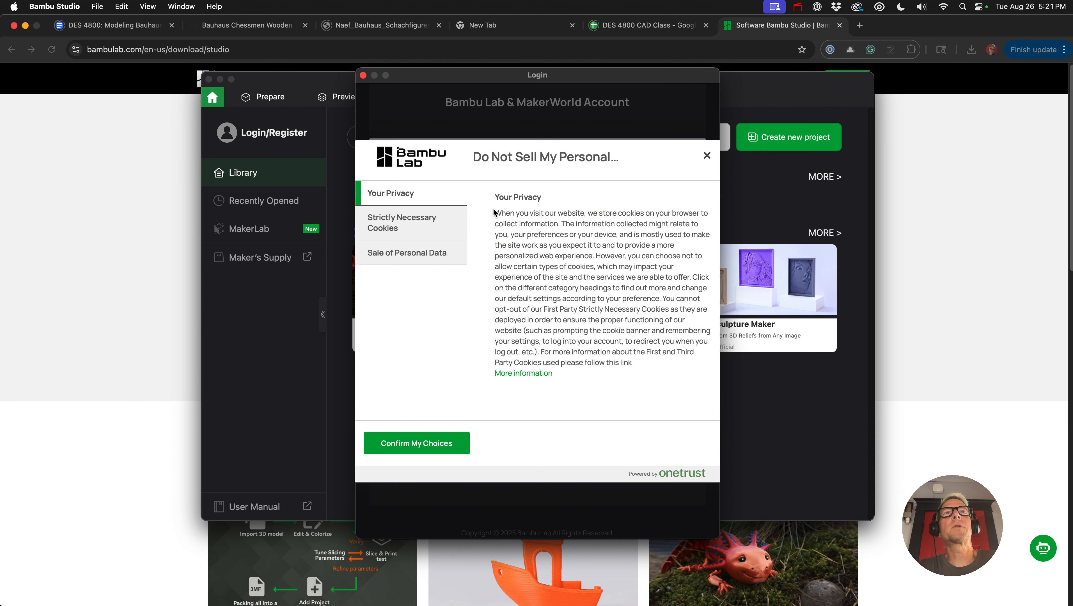
pyautogui.click(387, 232)
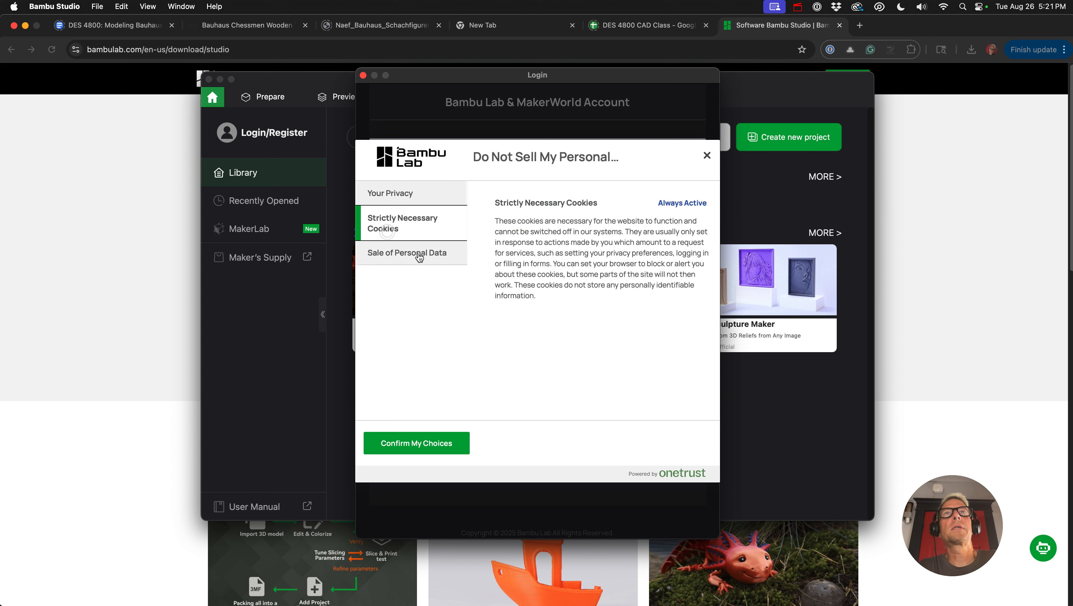
pyautogui.click(407, 256)
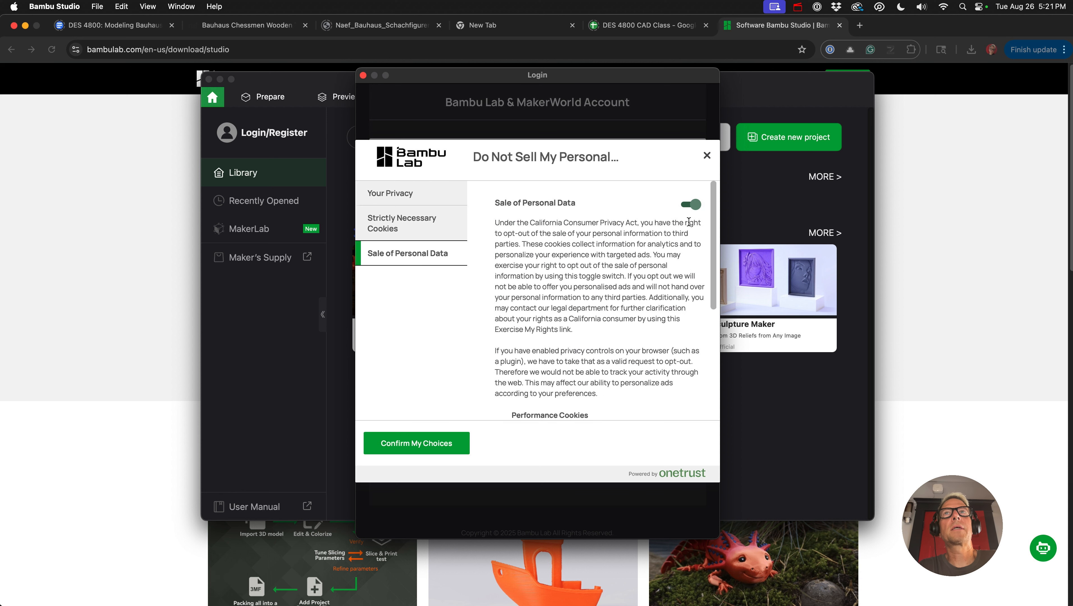
pyautogui.click(691, 206)
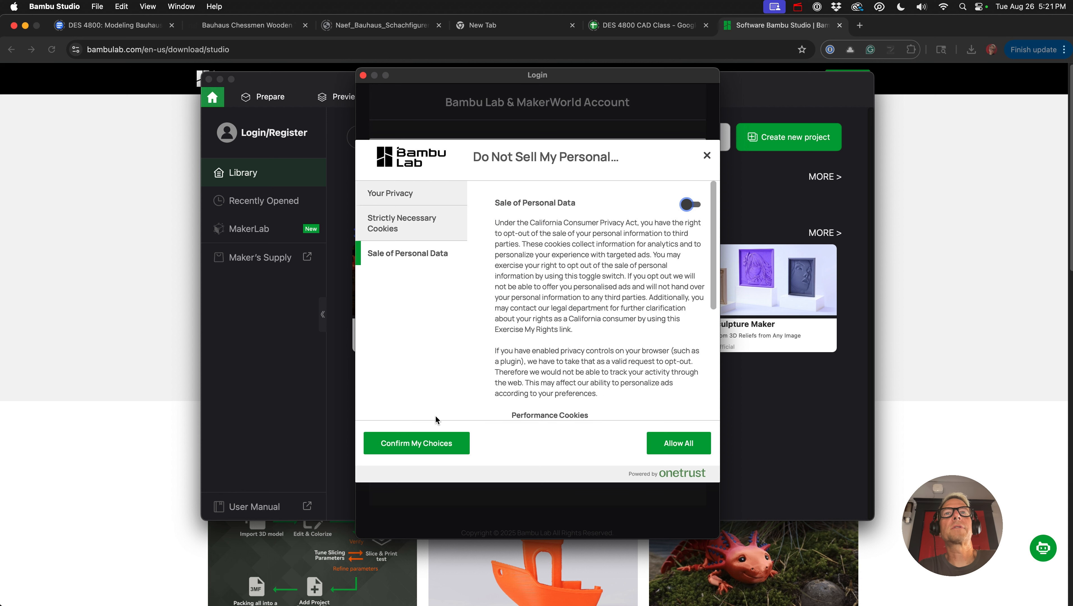
pyautogui.click(429, 444)
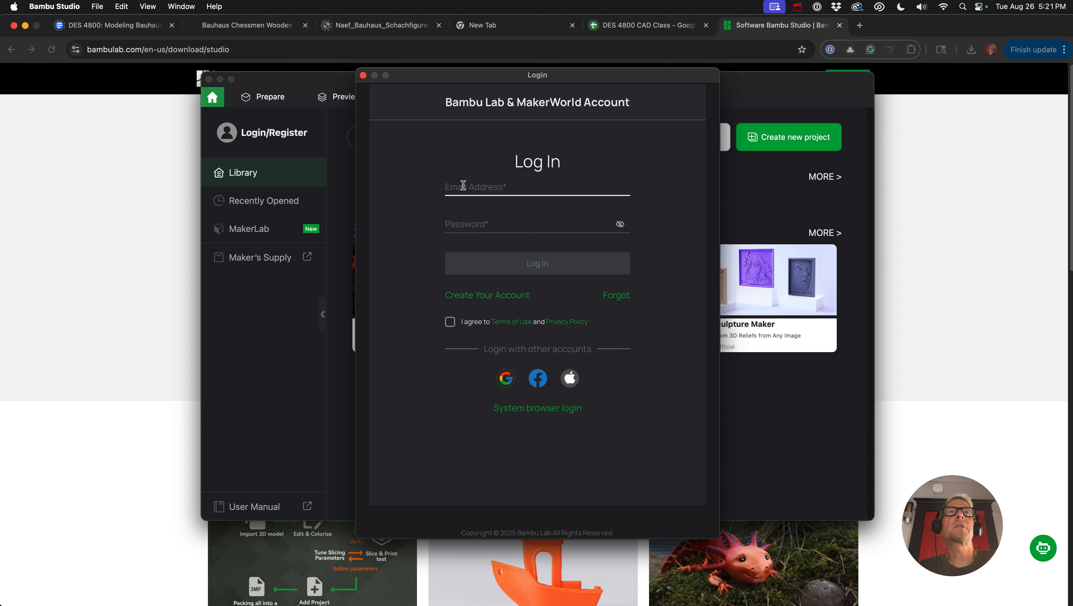
# - Log in with the account e-mail and the password from 1Password, agreeing to the Terms of Use and Privacy Policy
pyautogui.click(463, 185)
pyautogui.press('super+space')
pyautogui.write('1p')
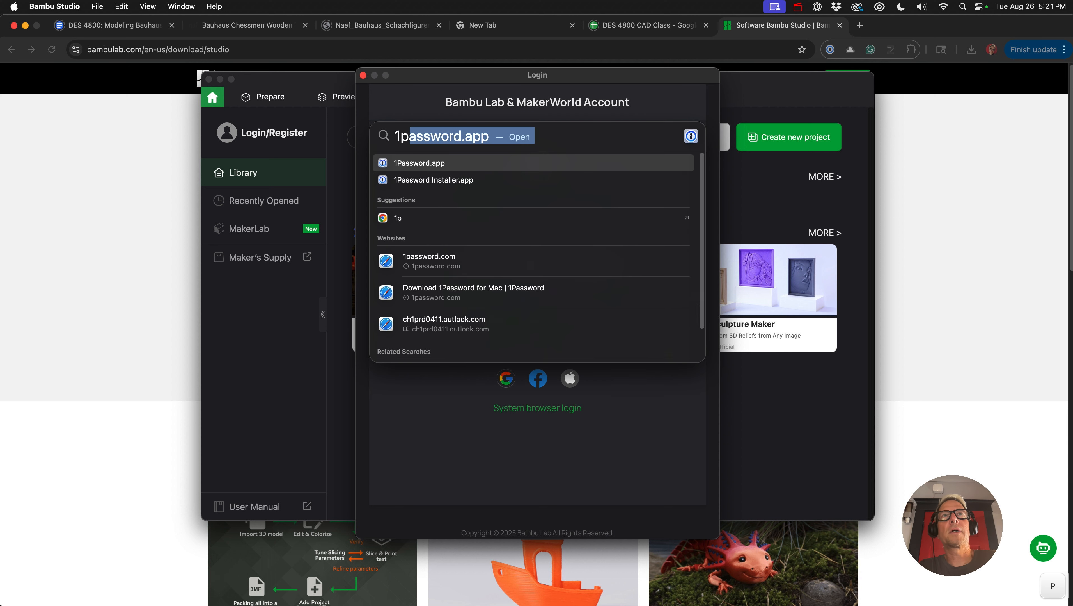
pyautogui.press('Return')
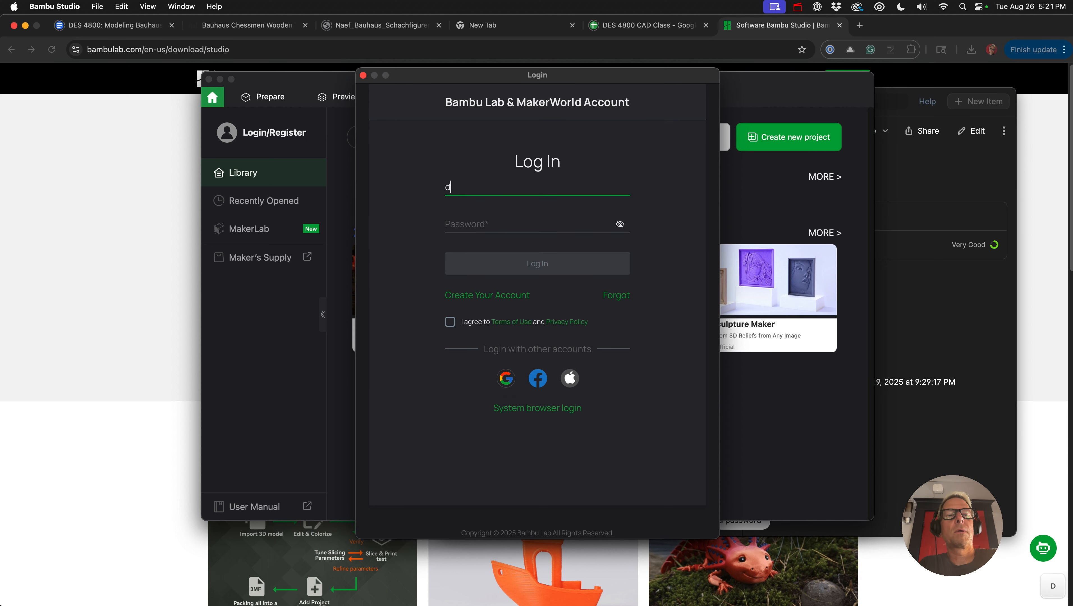
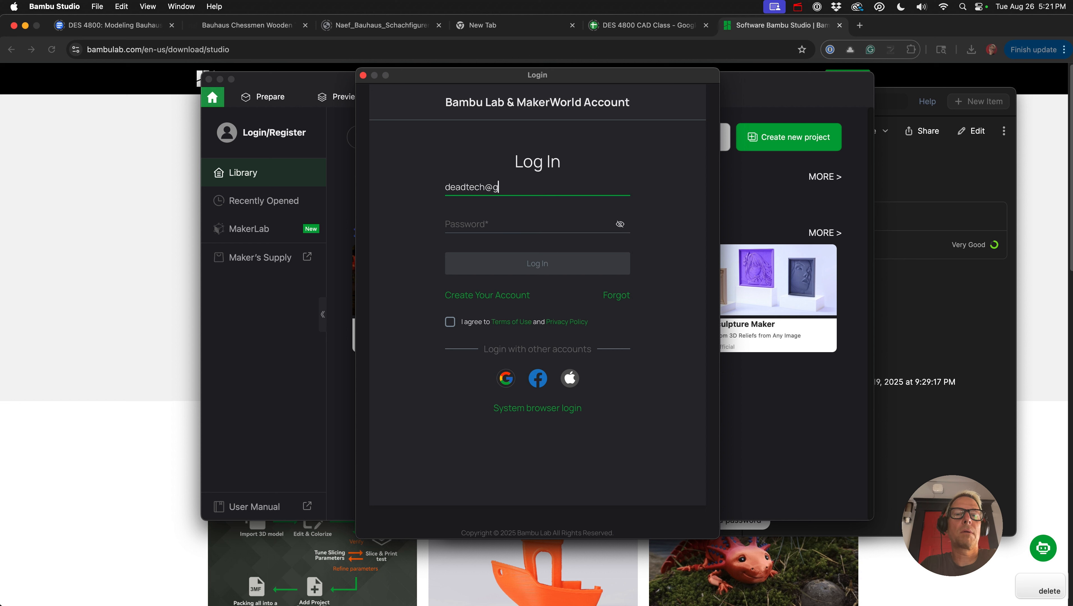
pyautogui.press('Tab')
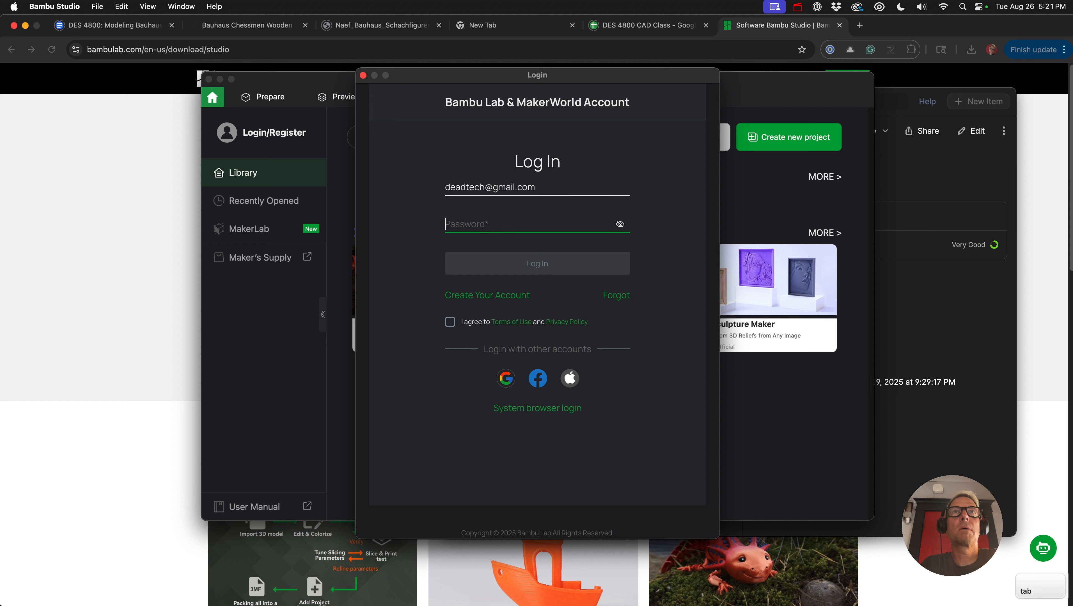
pyautogui.press('super+v')
pyautogui.click(450, 321)
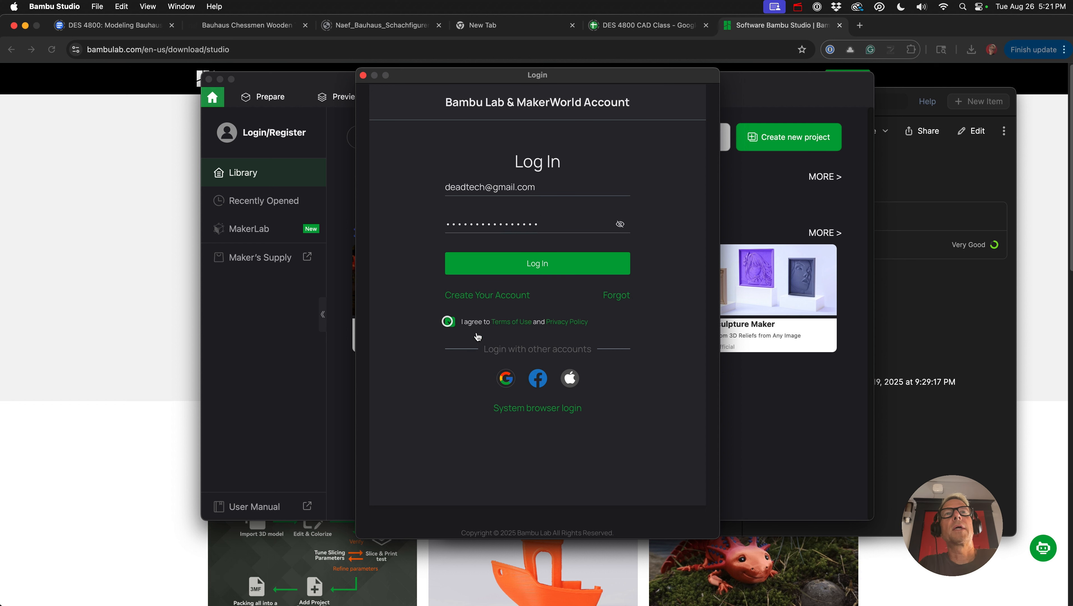
pyautogui.click(506, 257)
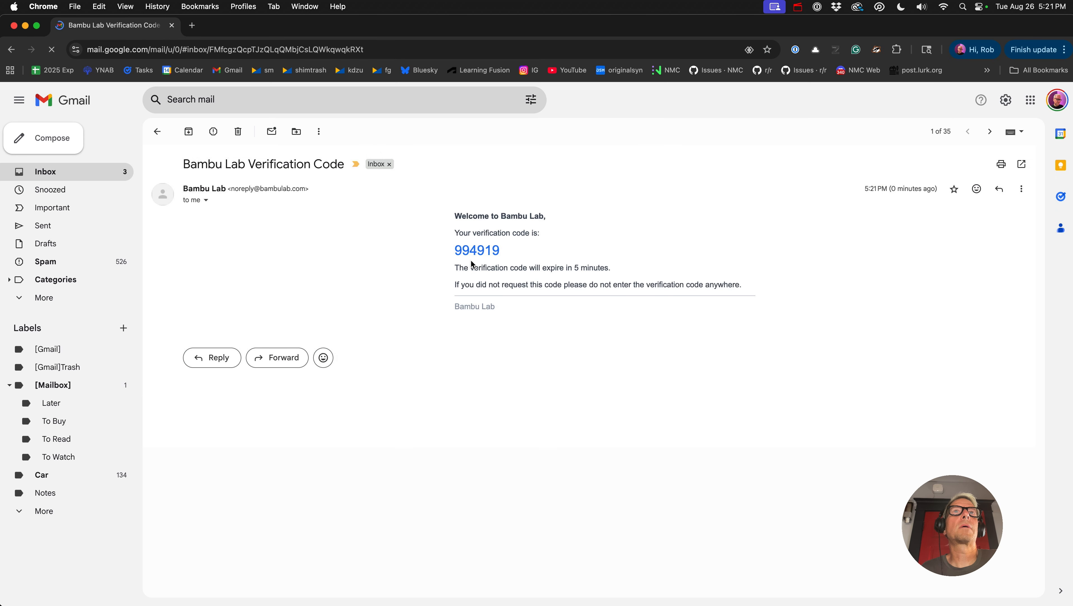
# - Complete the login with the verification code copied from the Gmail message and accept synchronizing personal presets from Bambu Cloud
pyautogui.doubleClick(478, 249)
pyautogui.press('super+c')
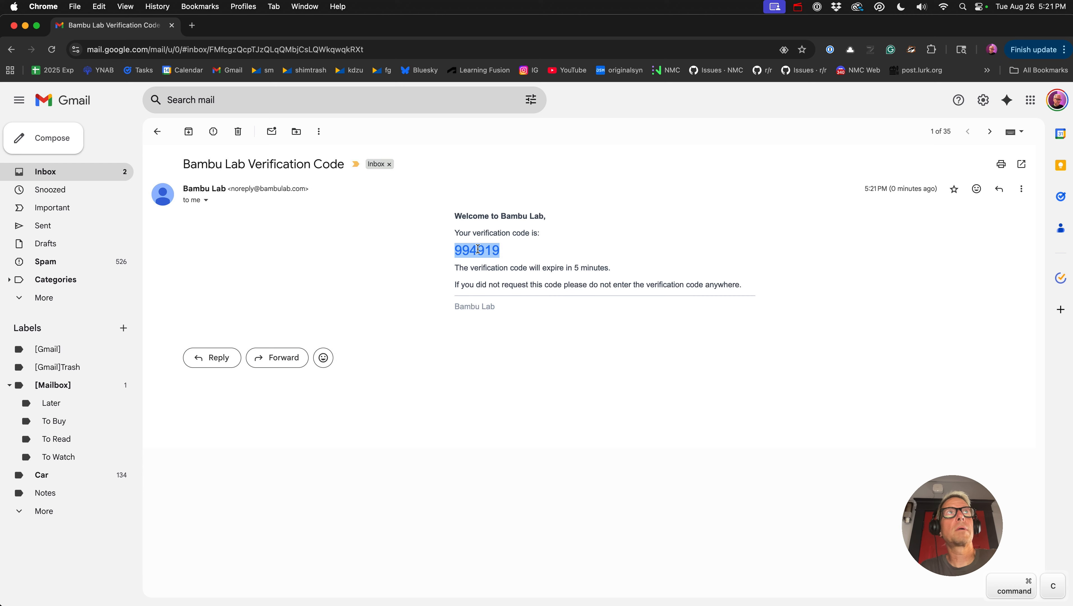
pyautogui.click(172, 25)
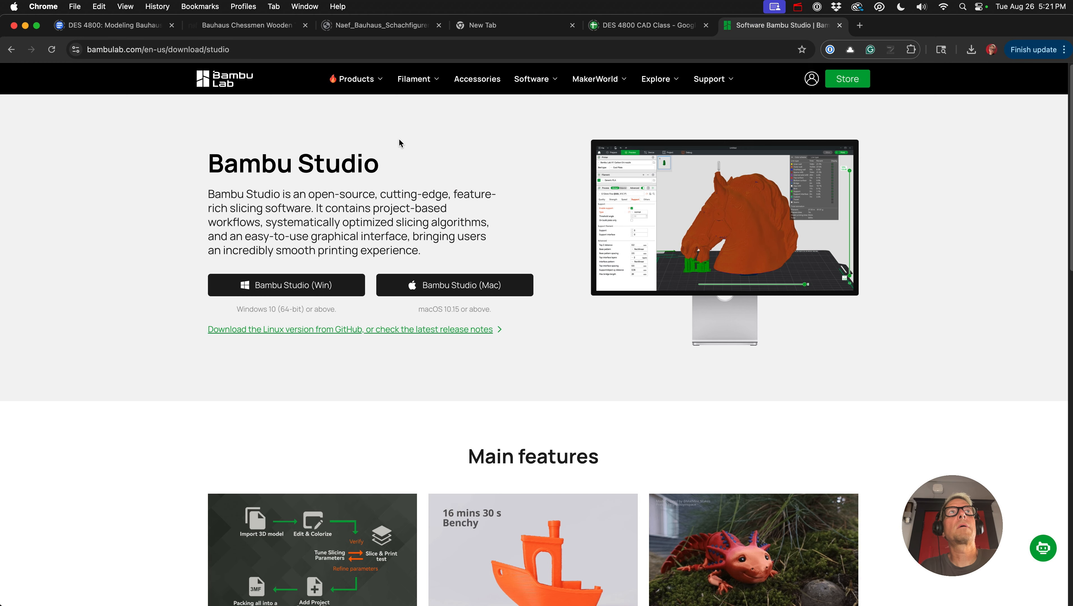
pyautogui.press('super+Tab')
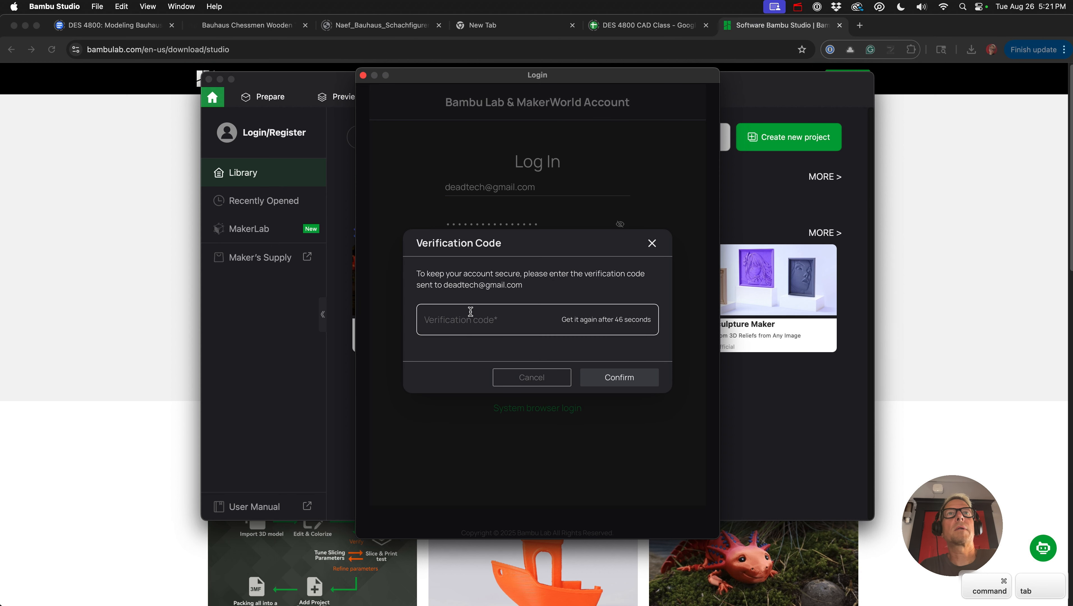
pyautogui.click(467, 325)
pyautogui.press('super+v')
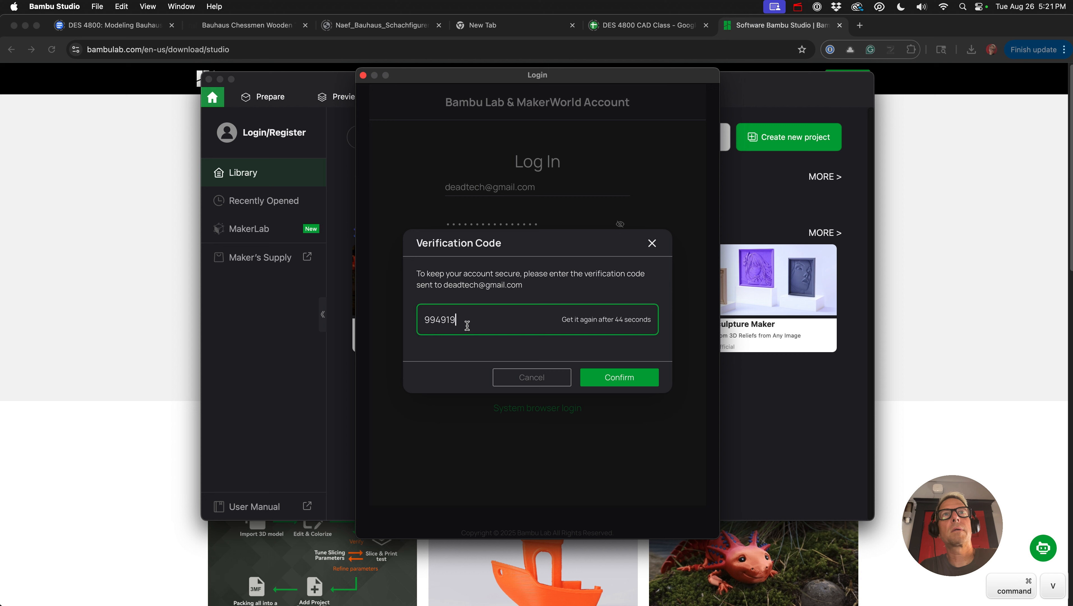
pyautogui.click(605, 376)
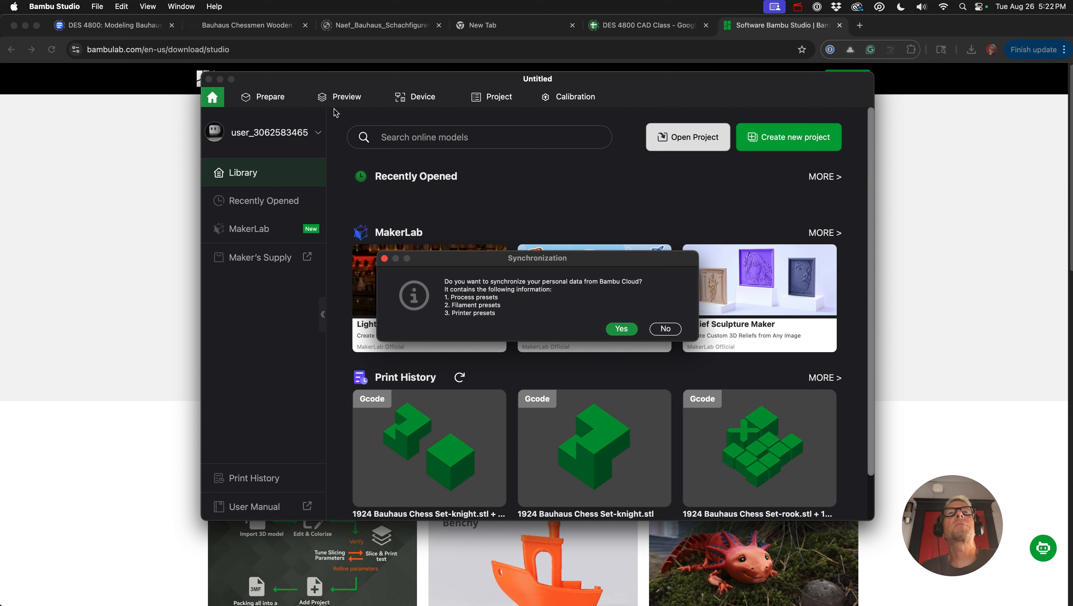
pyautogui.click(621, 329)
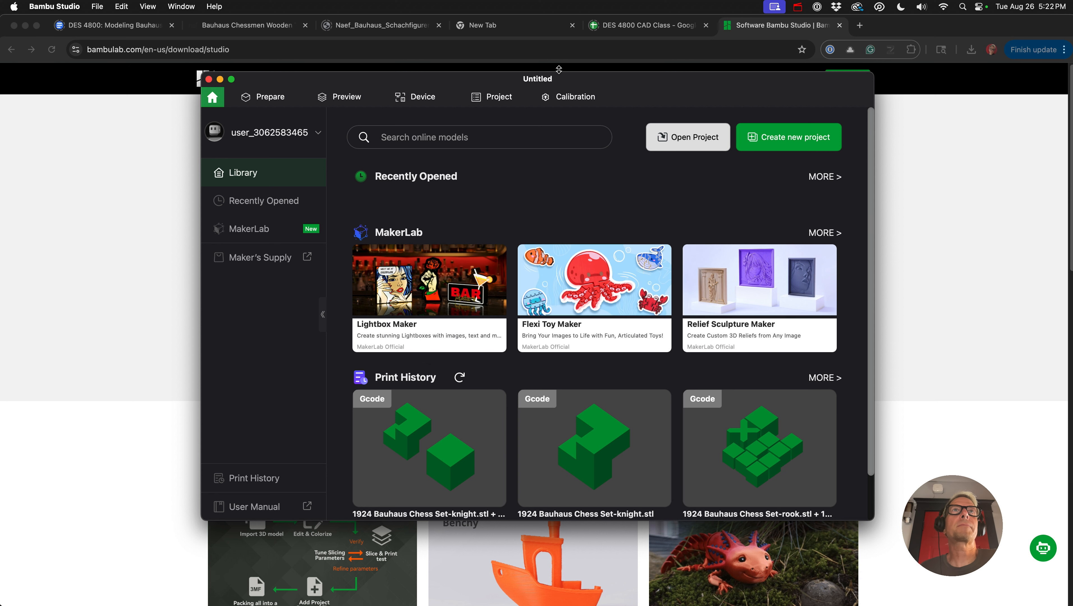
# - Minimize the browser window and close the 1Password window to leave only Bambu Studio on the desktop
pyautogui.click(25, 26)
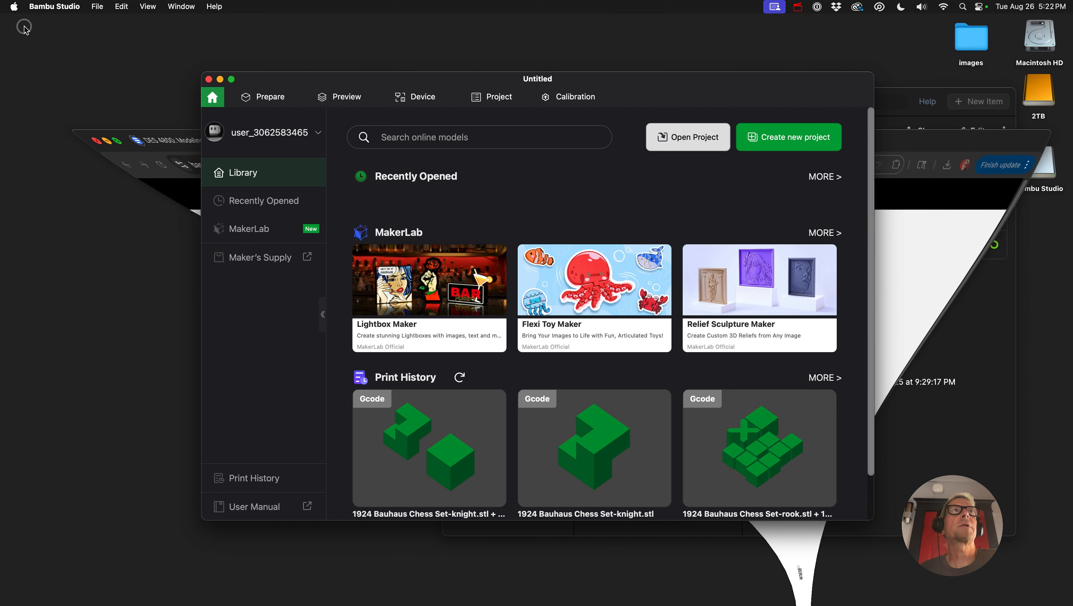
pyautogui.click(887, 98)
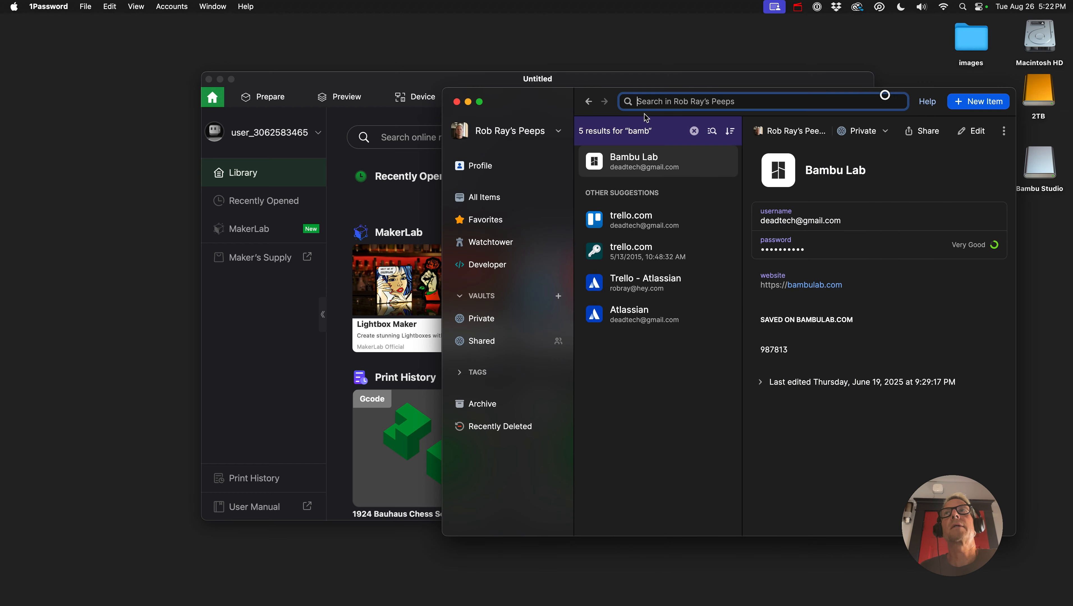
pyautogui.click(458, 100)
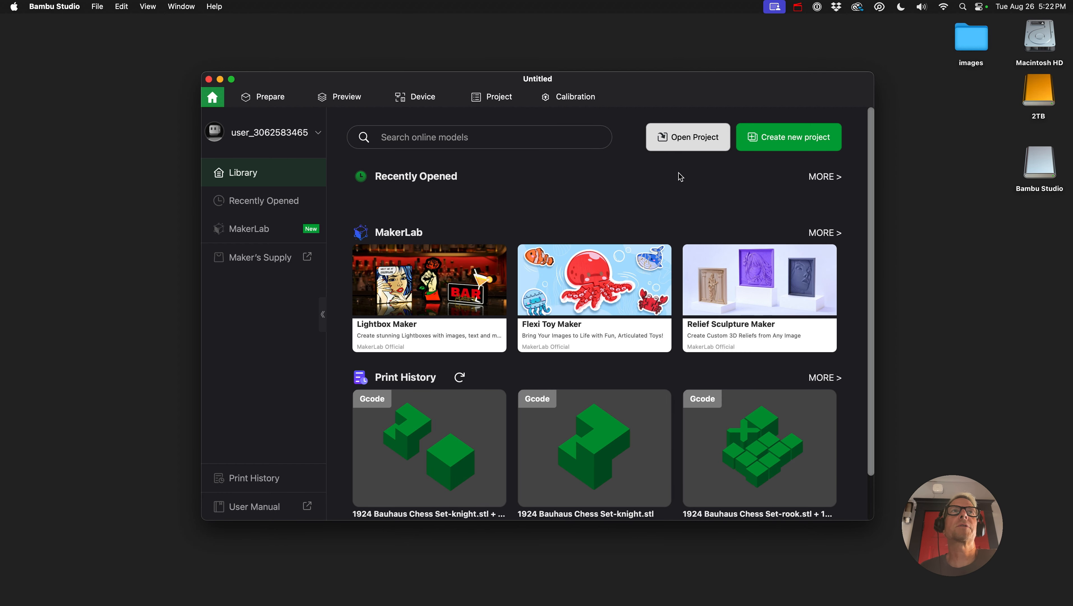
# - Create a new project and enlarge the Bambu Studio window to fill the screen
pyautogui.click(782, 145)
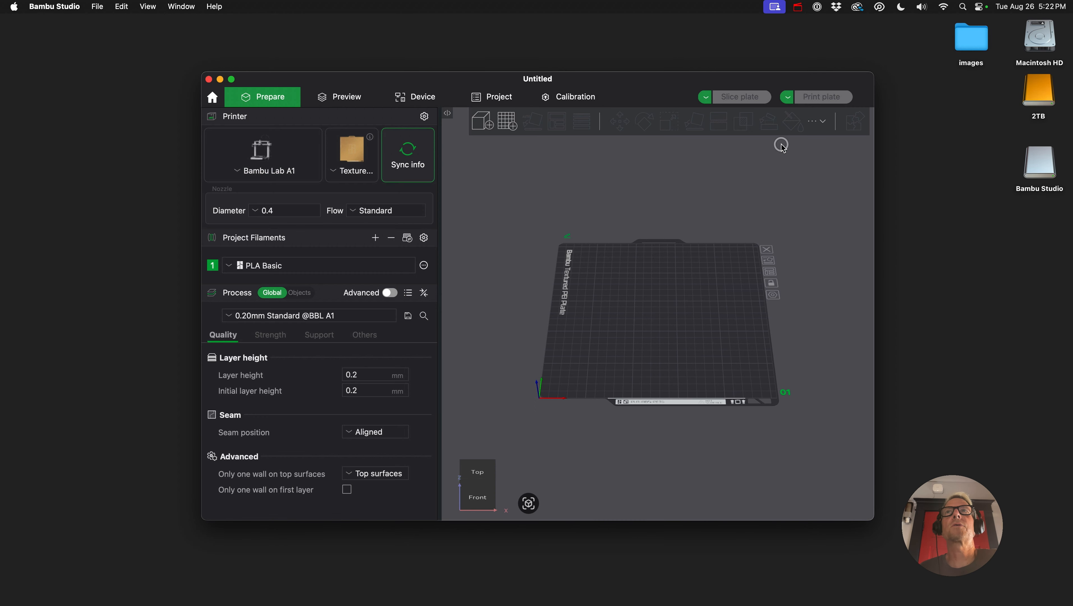
pyautogui.doubleClick(418, 81)
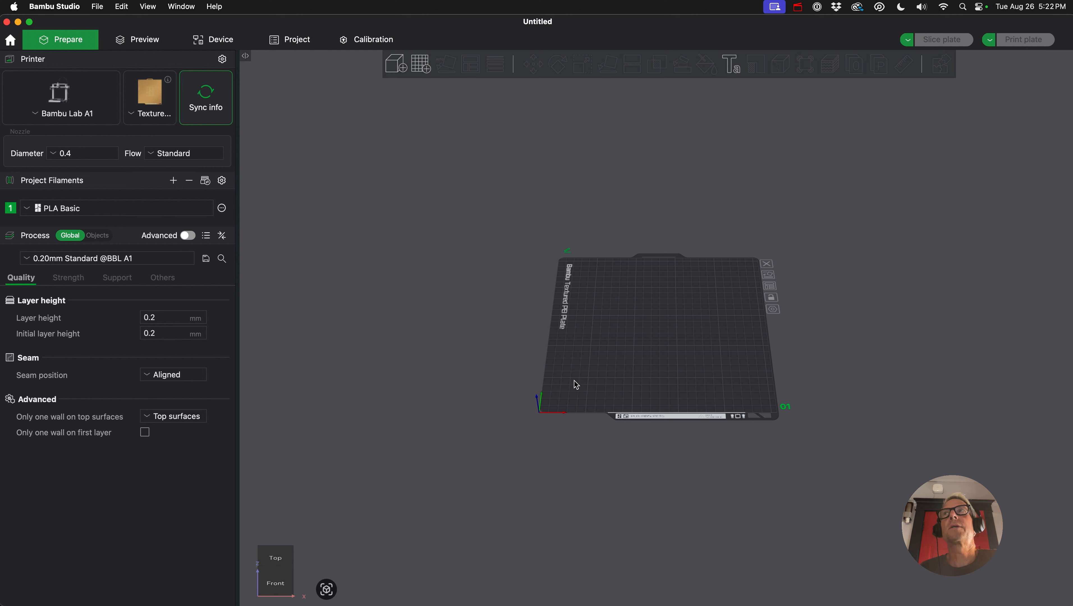
# - Examine the empty build plate from the preset view orientations and close up from the top
pyautogui.click(275, 560)
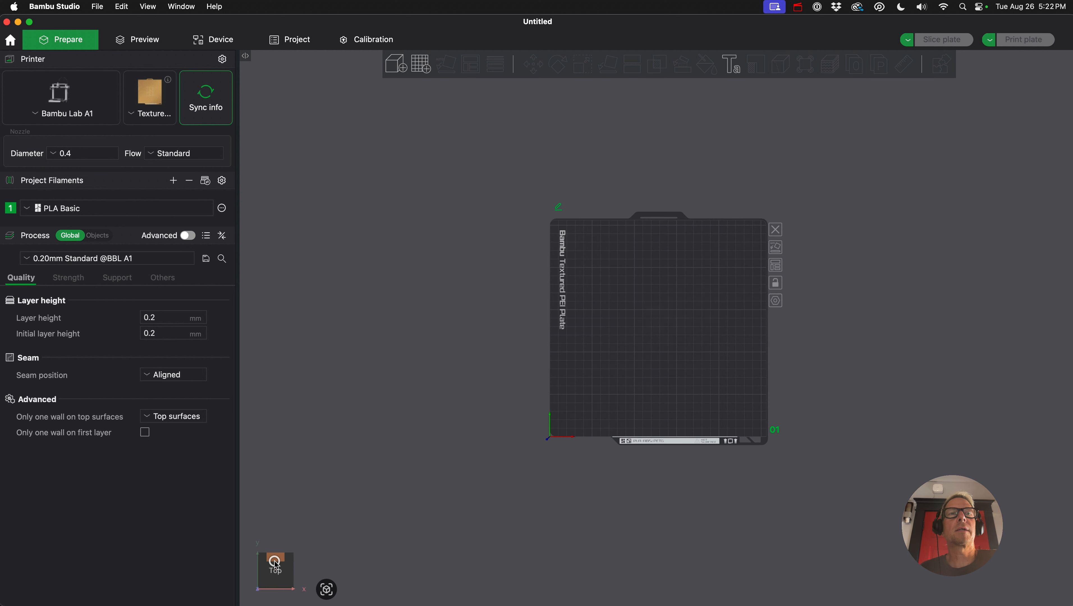
pyautogui.click(278, 583)
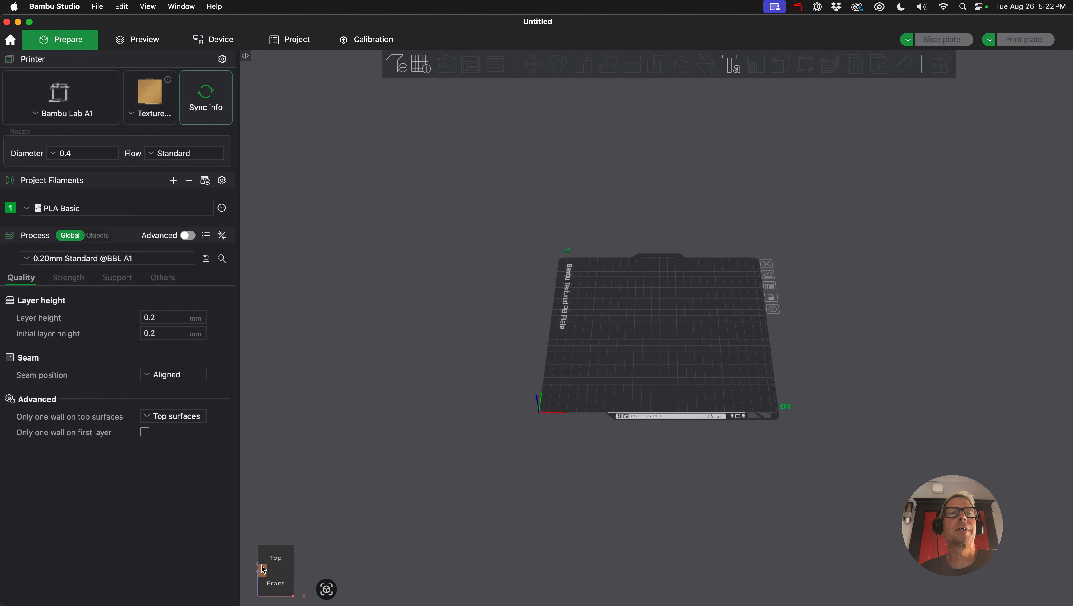
pyautogui.click(263, 568)
pyautogui.click(297, 568)
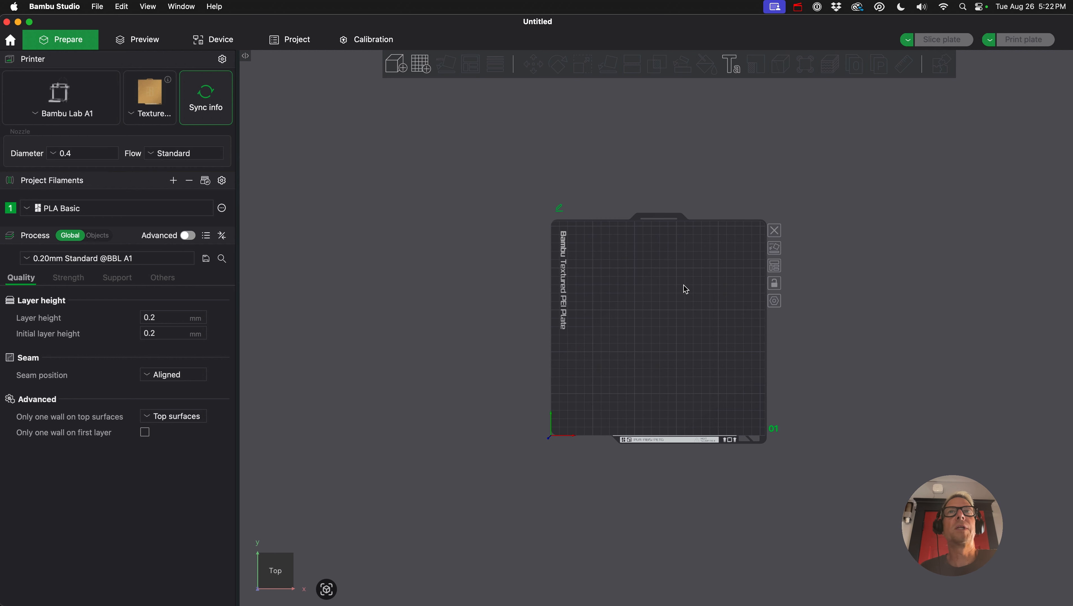
pyautogui.scroll(5, 669, 288)
pyautogui.scroll(-3, 638, 283)
pyautogui.scroll(-1, 635, 279)
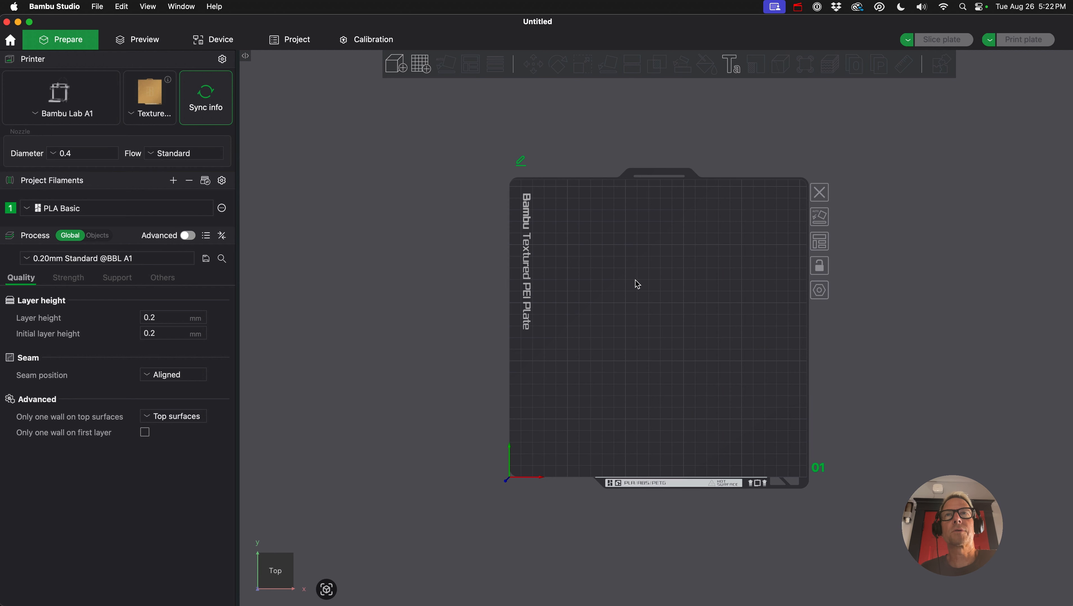
pyautogui.moveTo(634, 278)
pyautogui.mouseDown(button='right')
pyautogui.moveTo(620, 262)
pyautogui.moveTo(561, 271)
pyautogui.moveTo(618, 308)
pyautogui.moveTo(603, 203)
pyautogui.moveTo(601, 345)
pyautogui.moveTo(512, 263)
pyautogui.moveTo(648, 261)
pyautogui.moveTo(593, 296)
pyautogui.moveTo(599, 257)
pyautogui.mouseUp(button='right')
pyautogui.moveTo(599, 257)
pyautogui.mouseDown()
pyautogui.moveTo(607, 236)
pyautogui.moveTo(542, 271)
pyautogui.moveTo(600, 239)
pyautogui.moveTo(601, 258)
pyautogui.mouseUp()
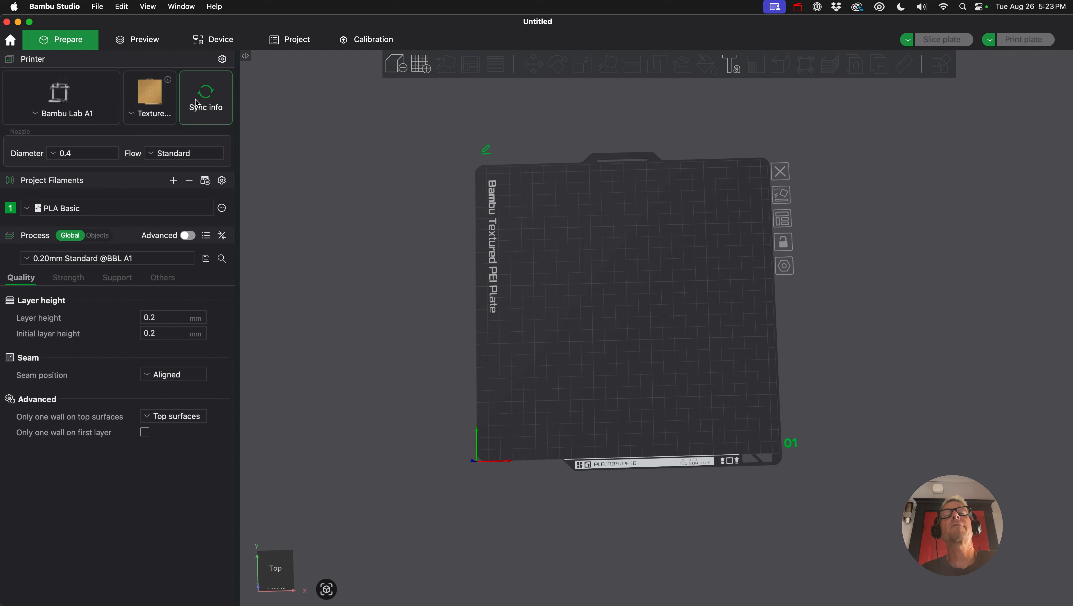
pyautogui.moveTo(509, 249); pyautogui.dragTo(510, 249)
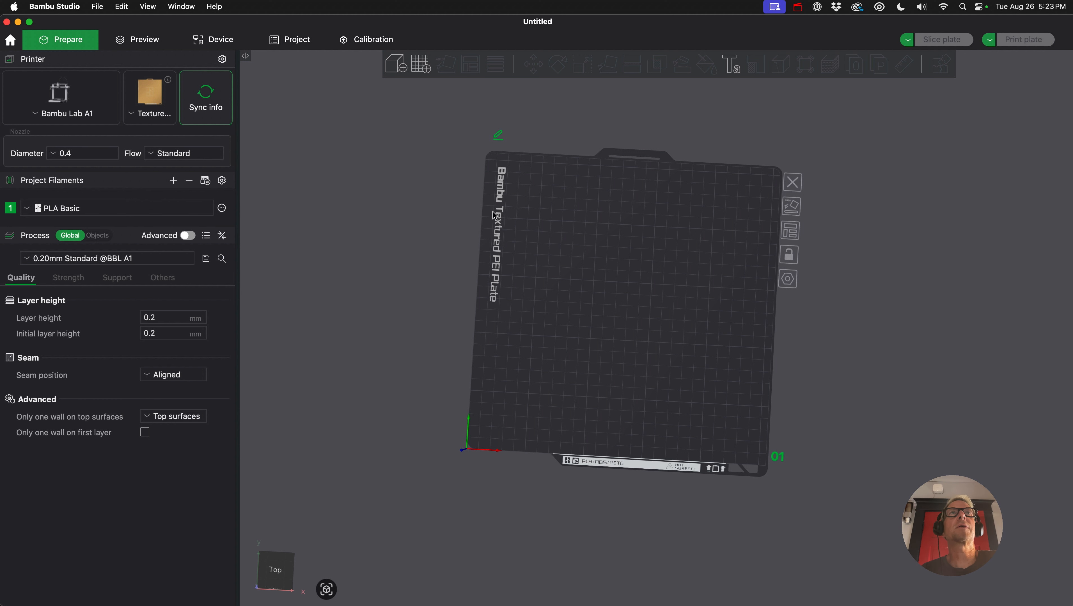
pyautogui.moveTo(549, 221); pyautogui.dragTo(551, 224)
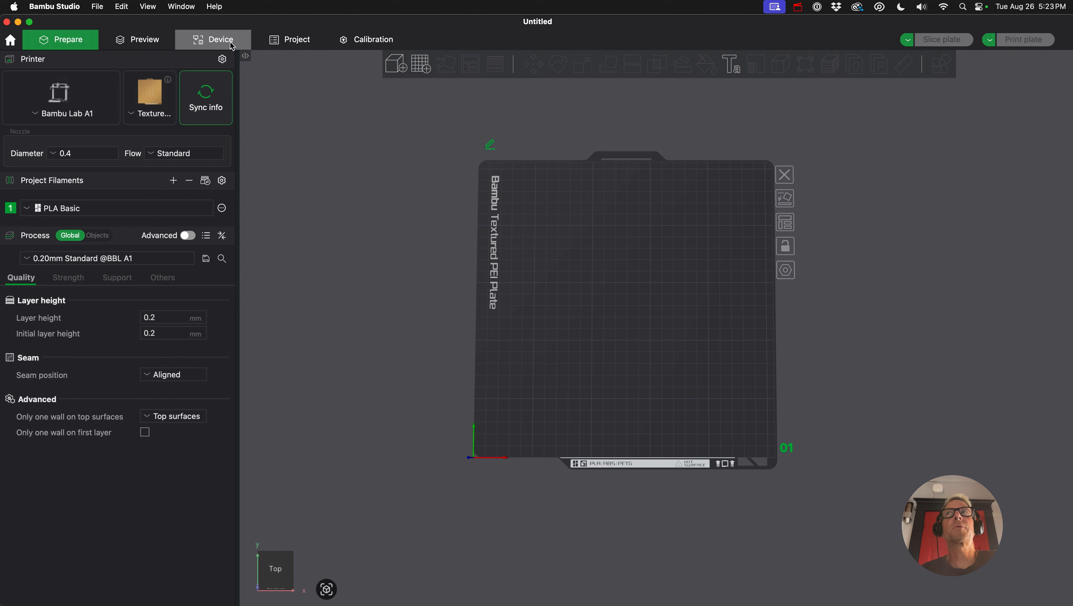
# - Review the plate preview, the printer's status and controls, and the Flow Dynamics Calibration page, finishing back in the plate preparation workspace
pyautogui.click(125, 44)
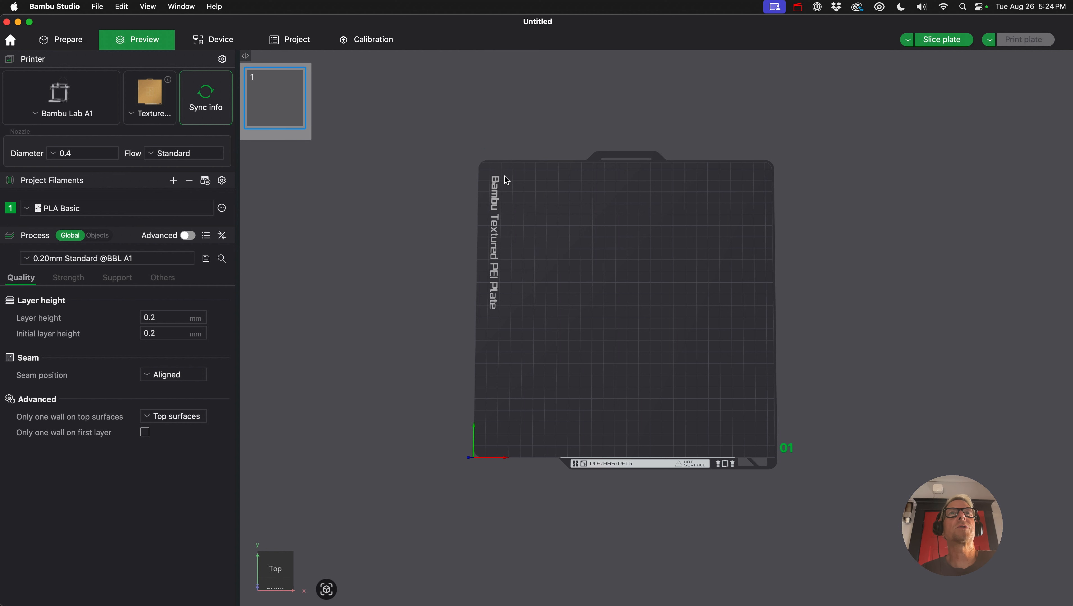
pyautogui.click(210, 40)
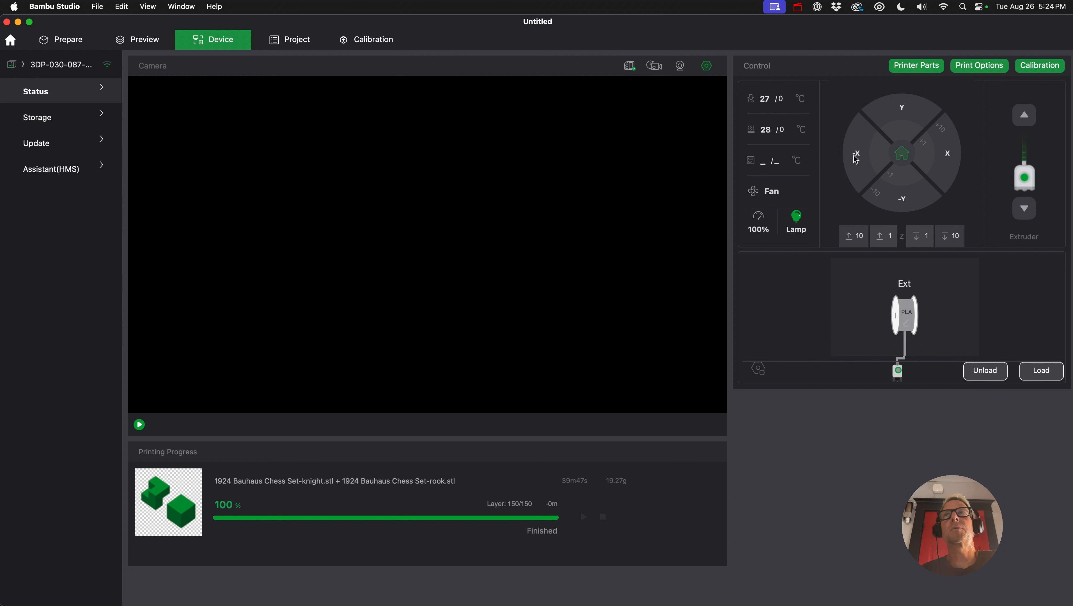
pyautogui.click(61, 39)
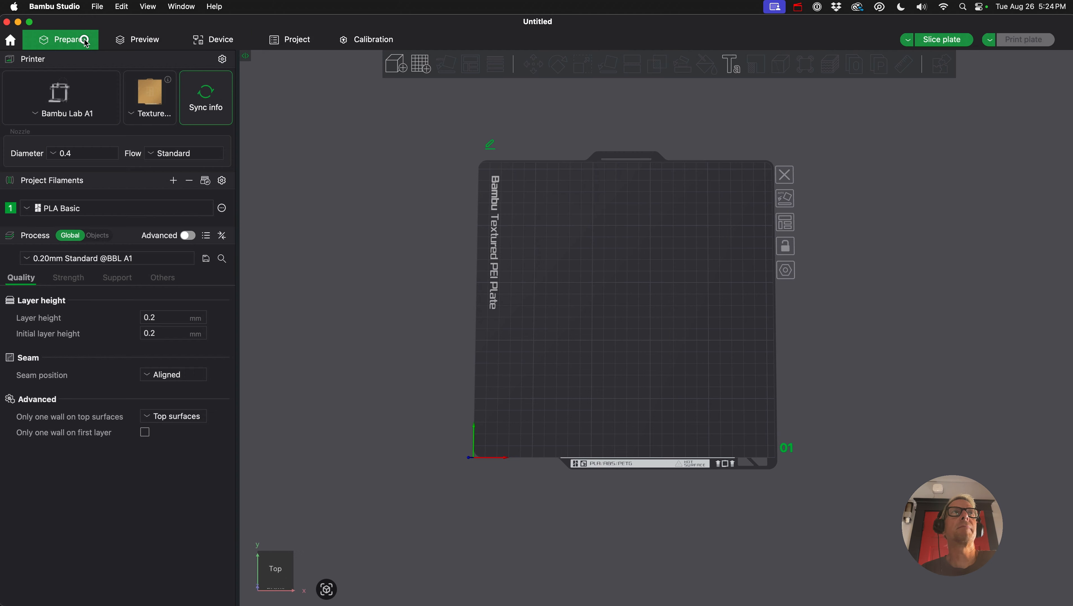
pyautogui.click(384, 41)
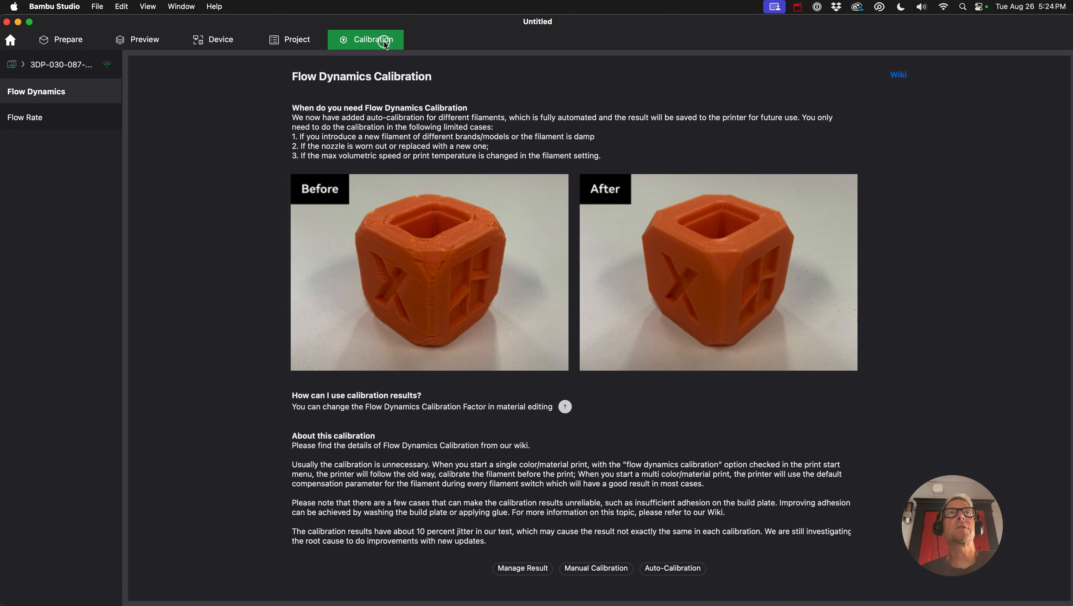
pyautogui.click(70, 42)
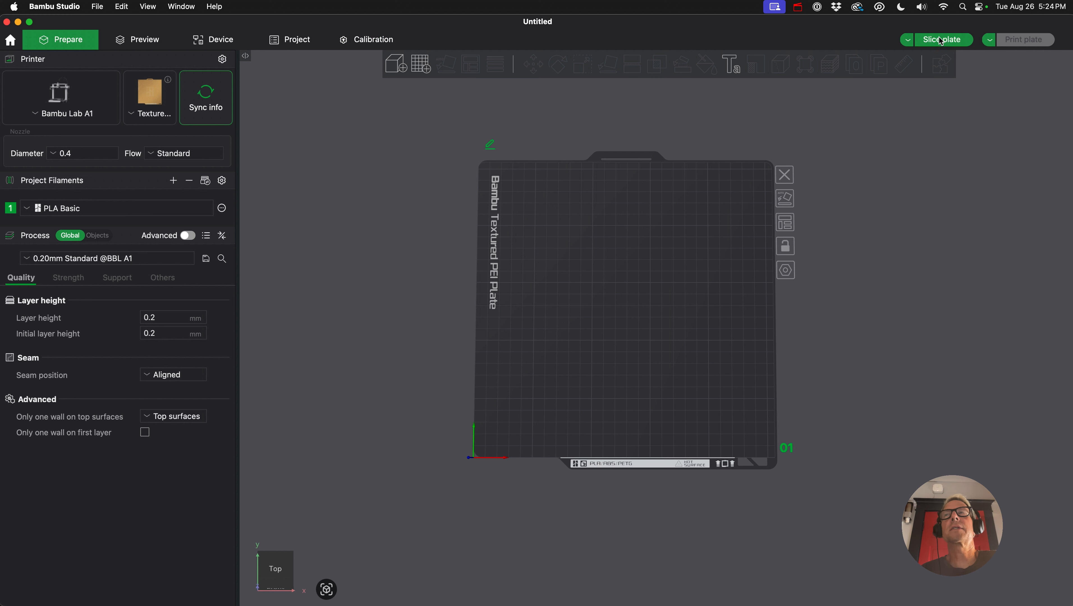